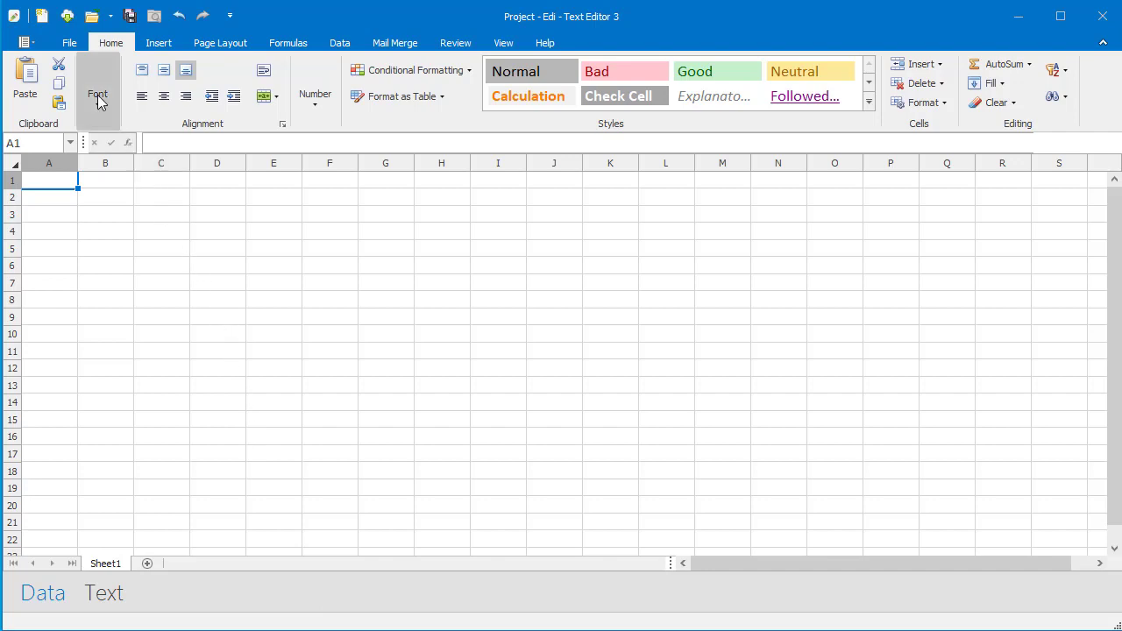
Load the Simple Invoice project template from the Quick Access Toolbar.
click(67, 17)
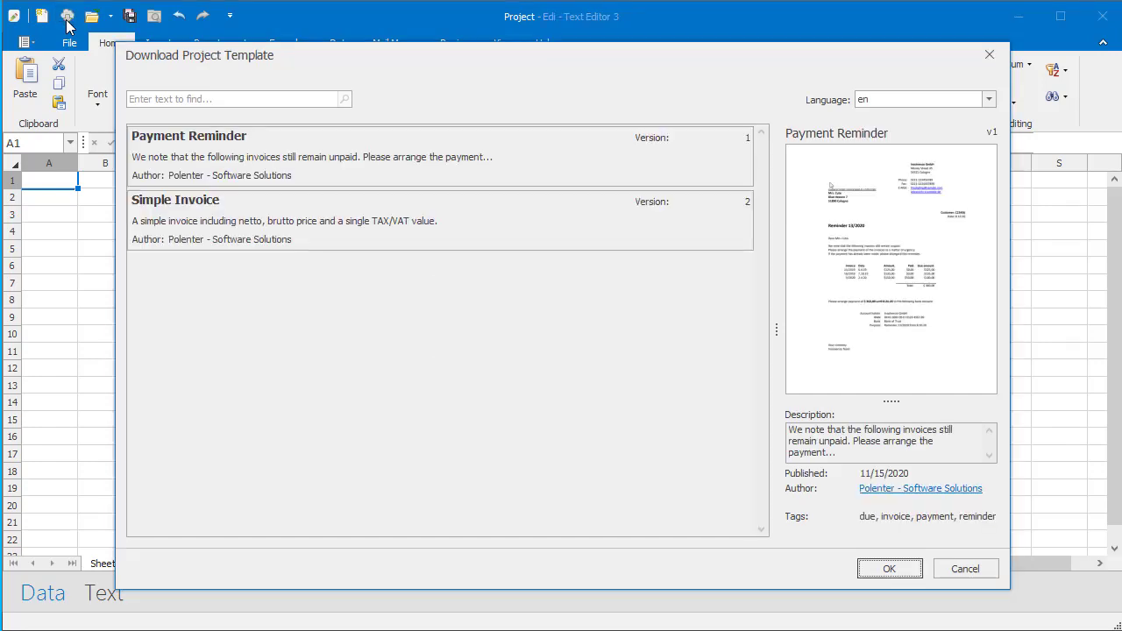
click(244, 221)
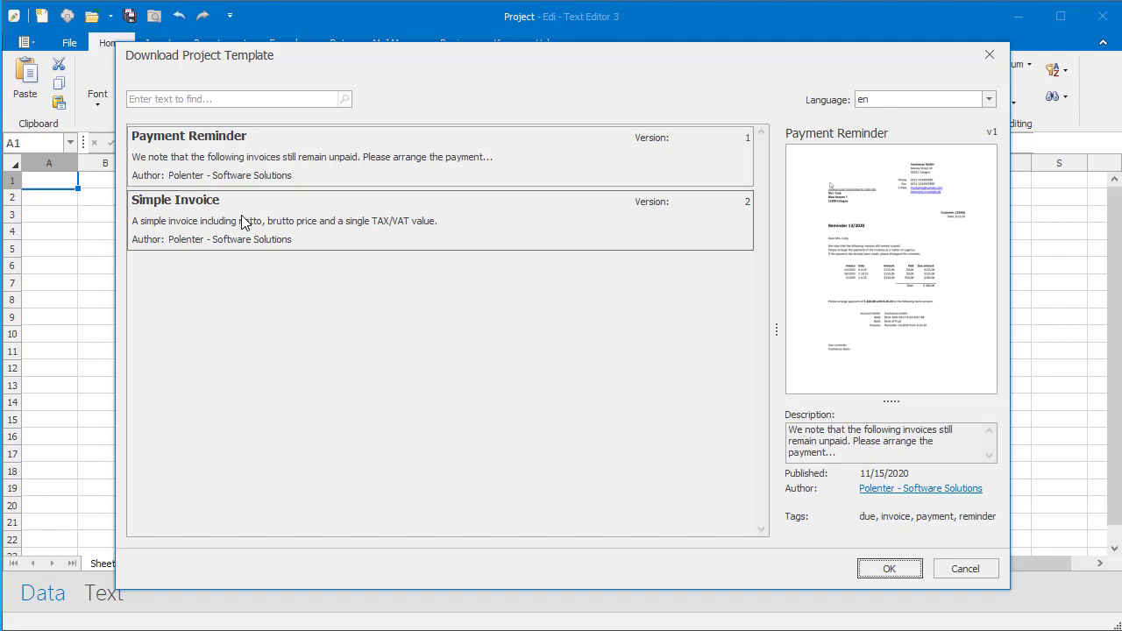
click(898, 567)
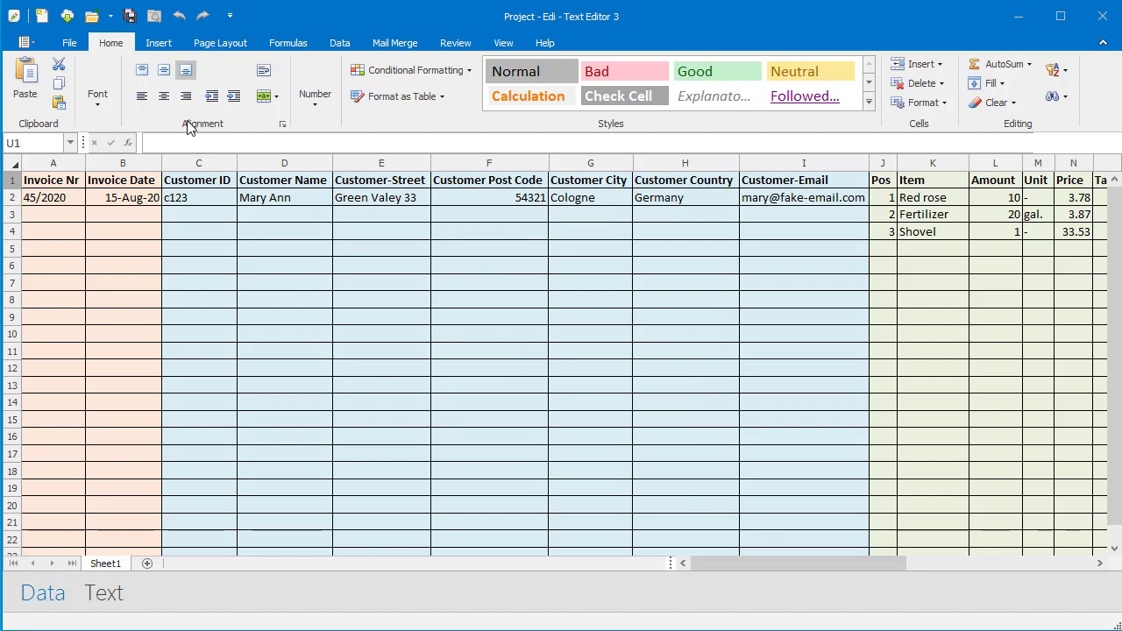
Save the spreadsheet as invoices.xlsx in Documents, replacing the existing file.
click(129, 18)
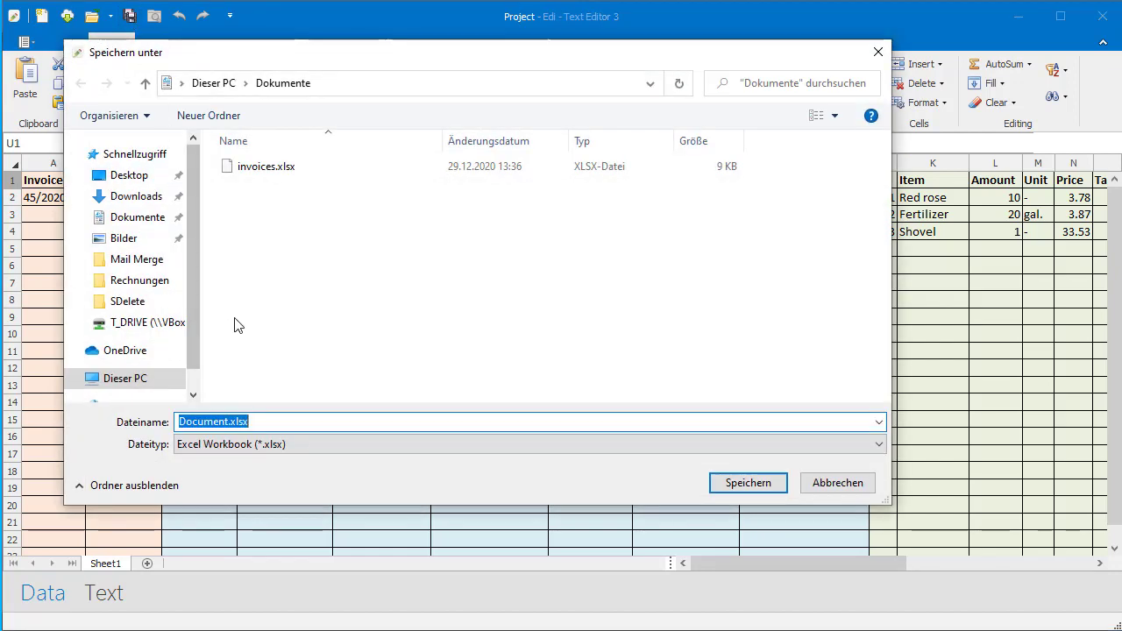
click(306, 172)
click(722, 482)
click(612, 337)
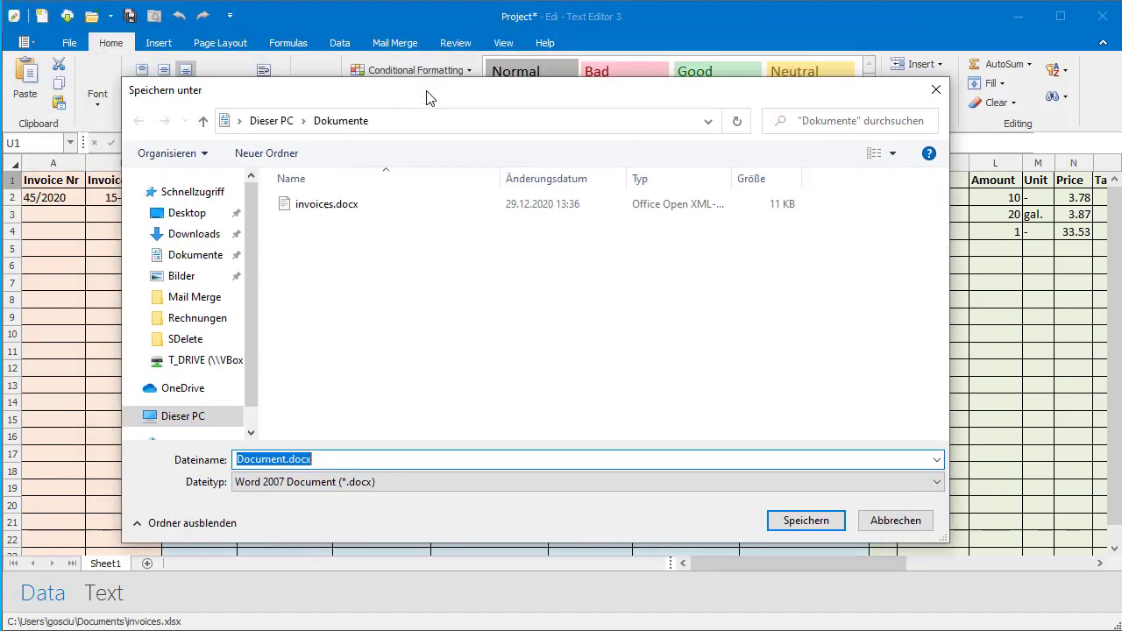
Save the letter as invoices.docx, replacing the existing file.
click(314, 233)
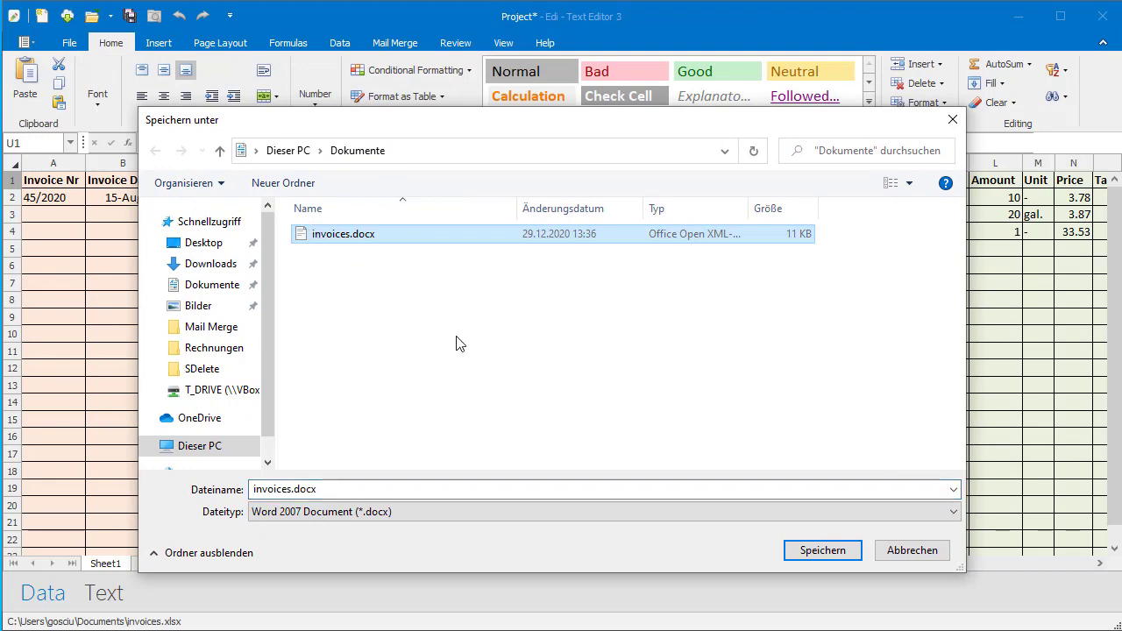
click(805, 550)
click(614, 338)
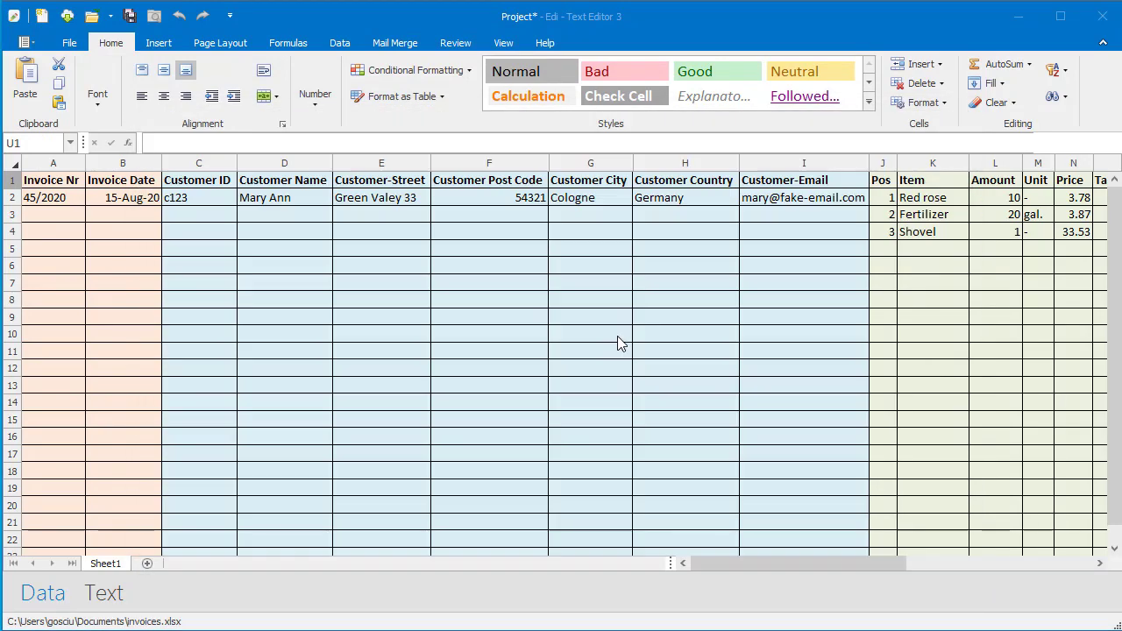
Save the project as invoices.ediproj, replacing the existing file.
click(226, 131)
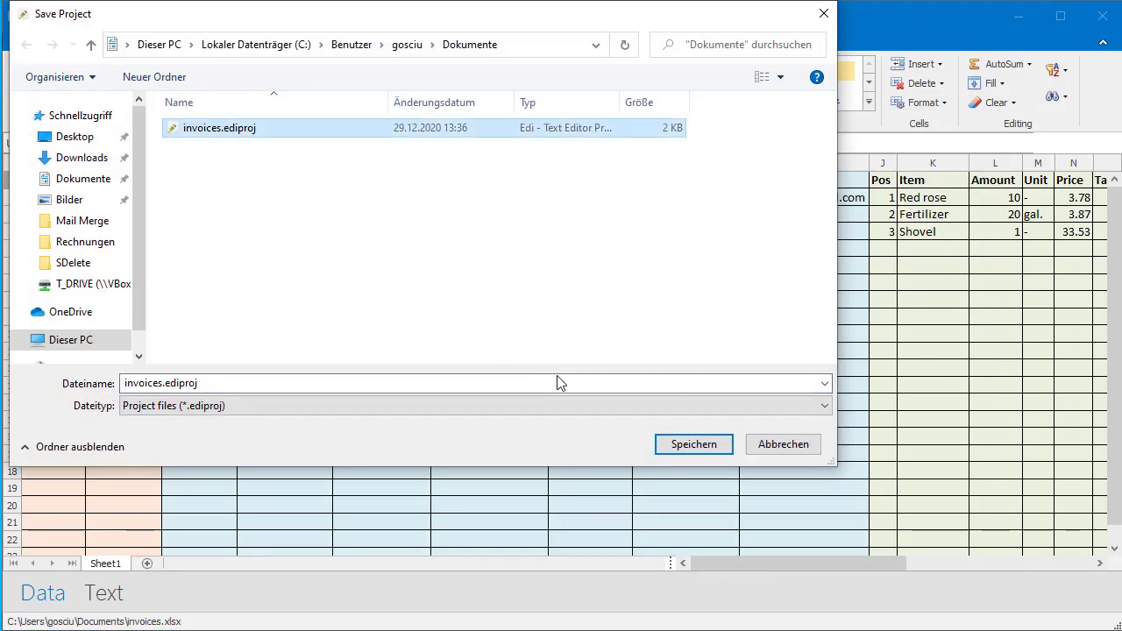
click(679, 451)
click(613, 339)
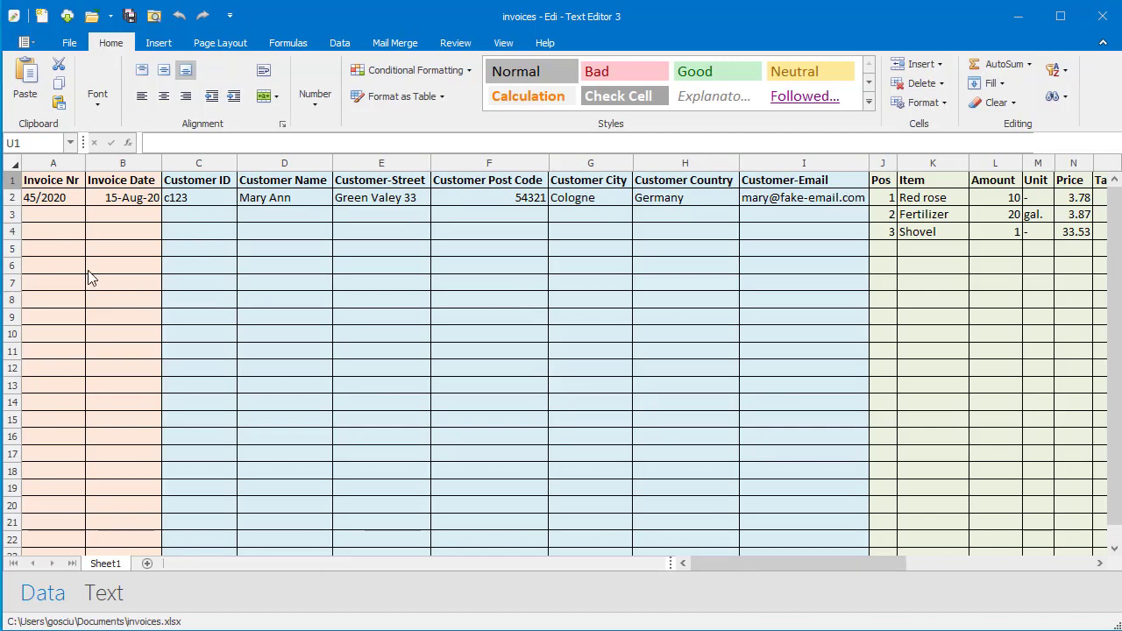
Enter invoice 46/2020 in row 5, dated 12/29, with the customer's ID, name, address and email.
click(49, 254)
text(46/2020)
key(Tab)
text(12/29)
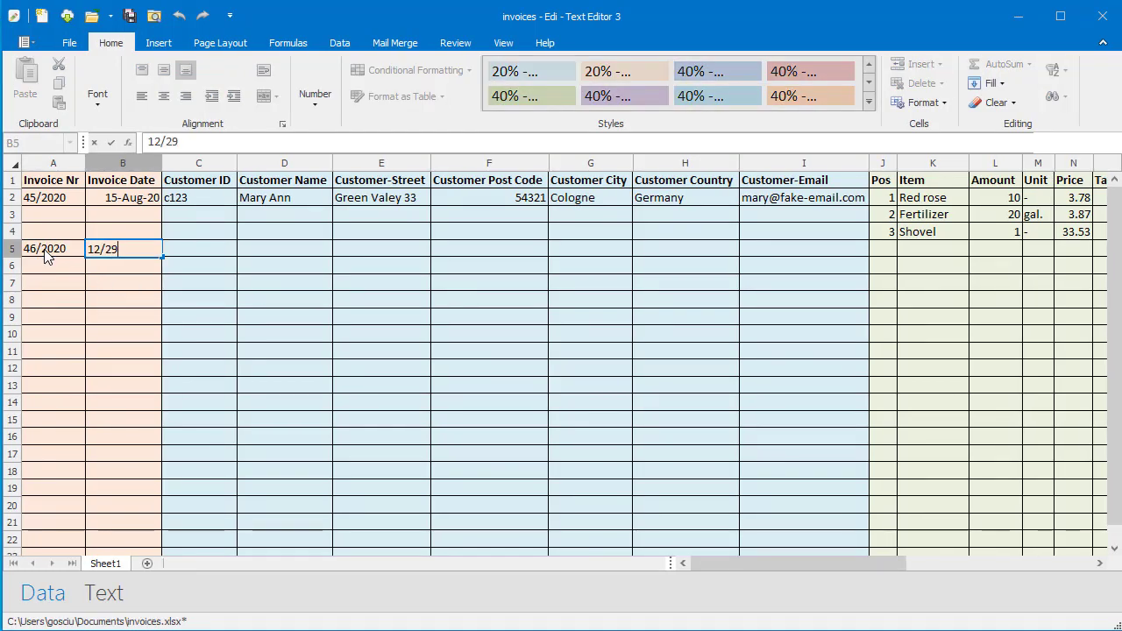
key(Tab)
text(c124)
key(Tab)
text(Harry Potter)
key(Tab)
text(Privet Drive 4)
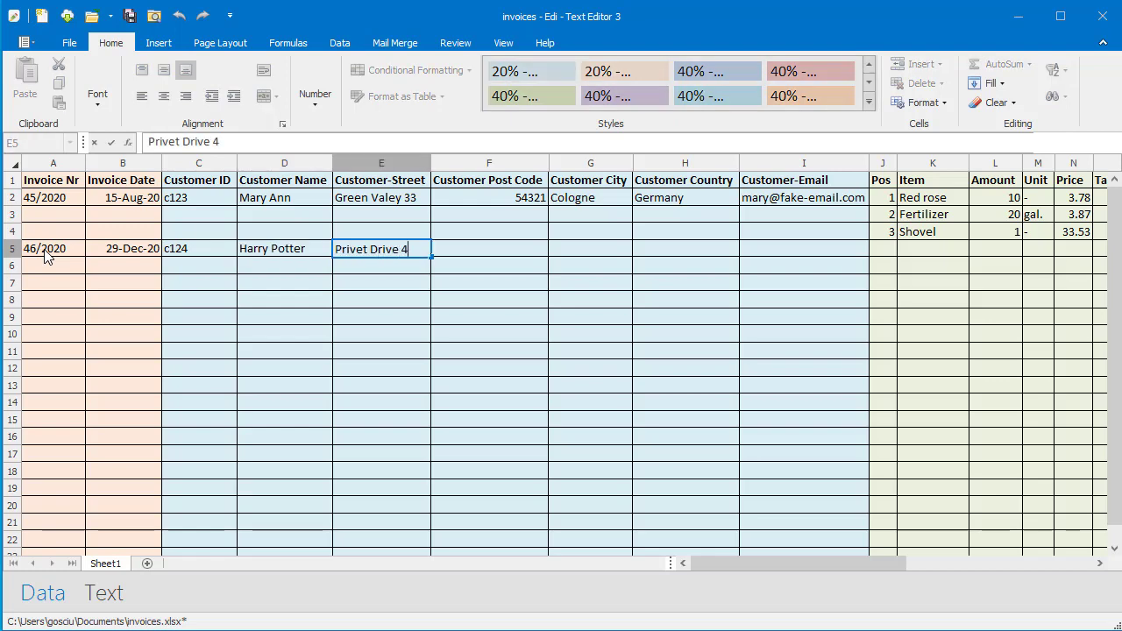
key(Tab)
text(54545)
key(Tab)
text(Cologne	Germany	)
text(harry@potter-test.com)
key(Tab)
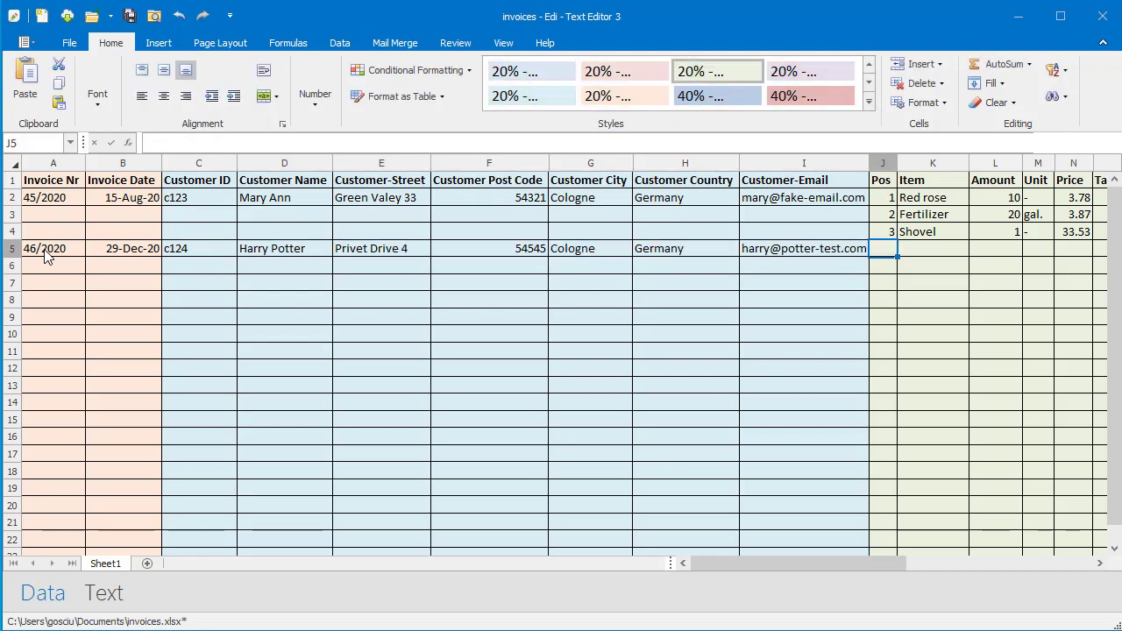
Fill the item data and total formulas down, then select rows 5 to 7 of invoice 46/2020.
drag(728, 554, 789, 563)
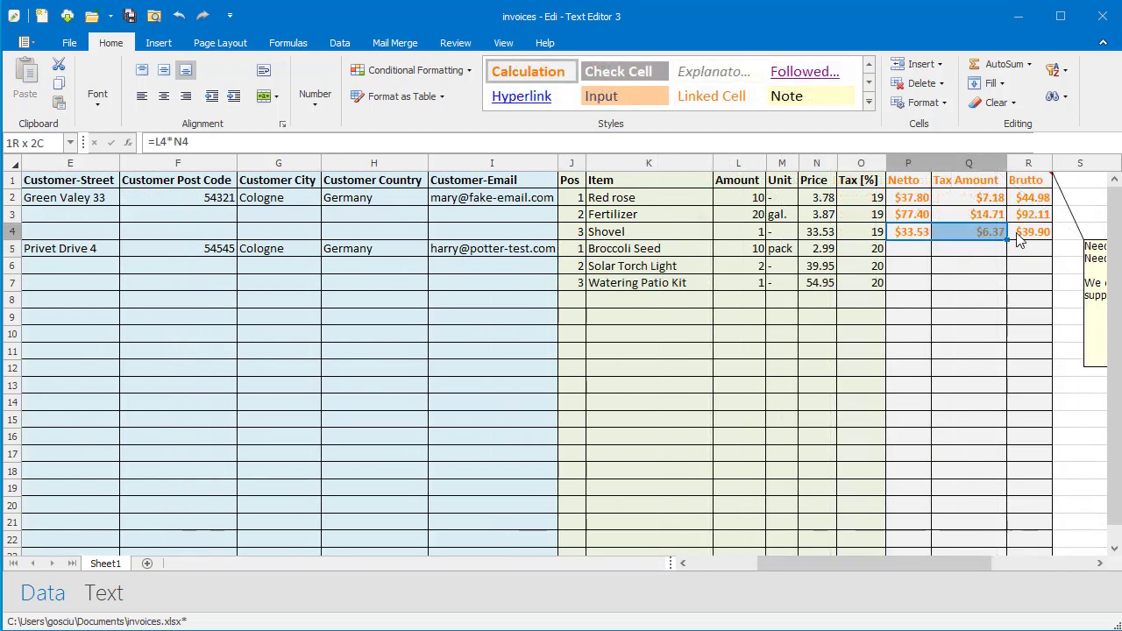
drag(982, 233, 1051, 290)
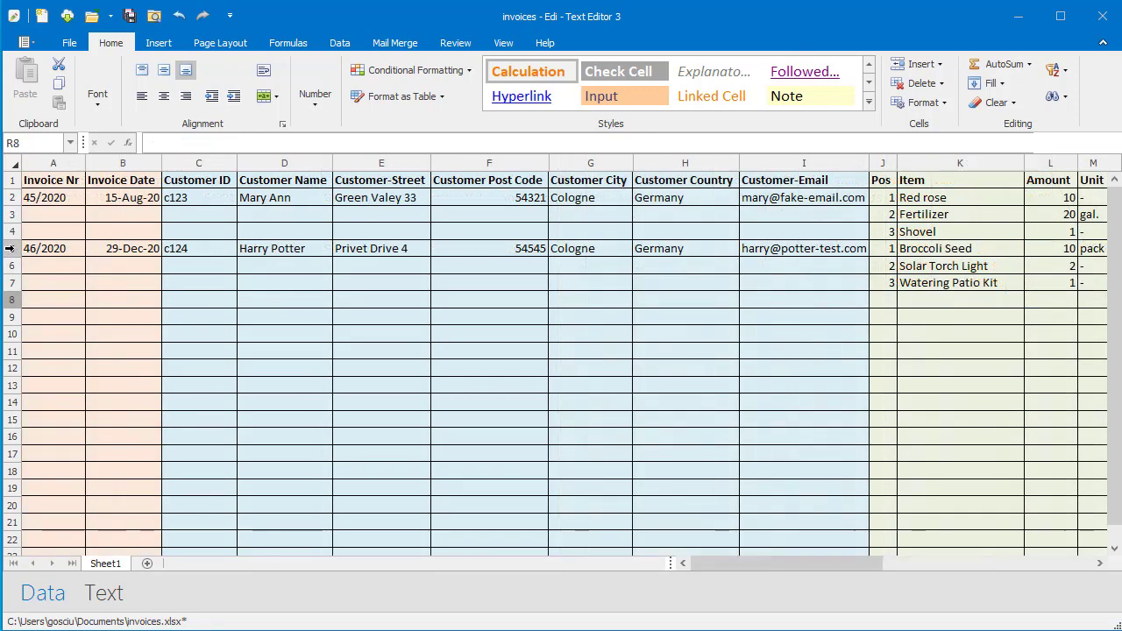
drag(13, 250, 14, 280)
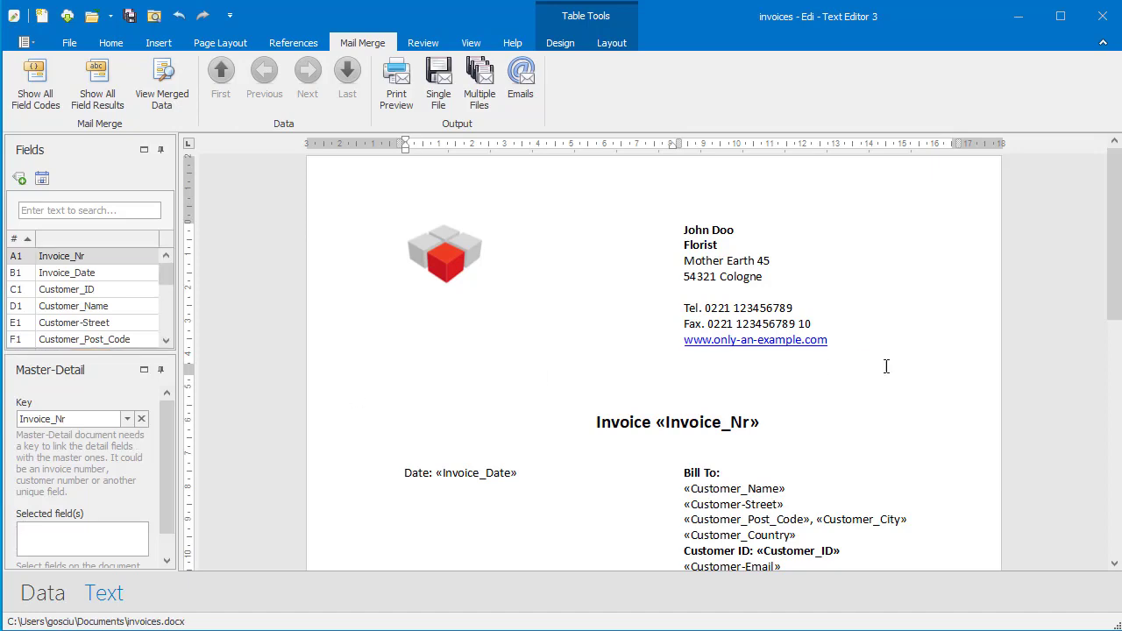
Replace the letterhead phone number and add a sender email line below the Fax line.
double_click(777, 308)
text(987654321)
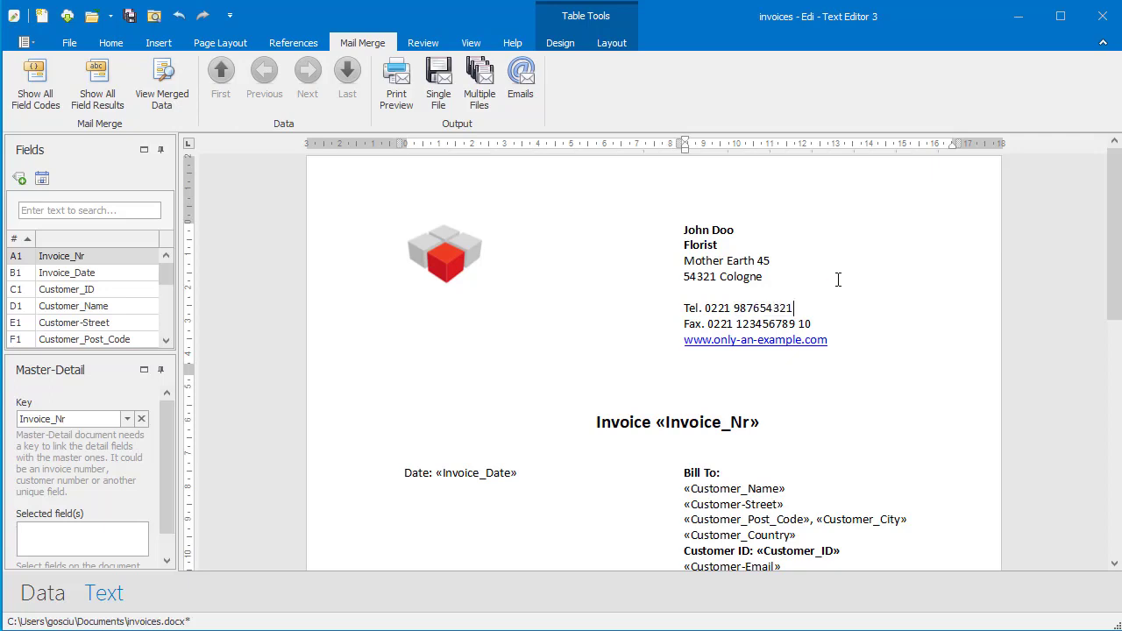
key(Down)
key(End)
key(Return)
text(email: johndoo@test.com)
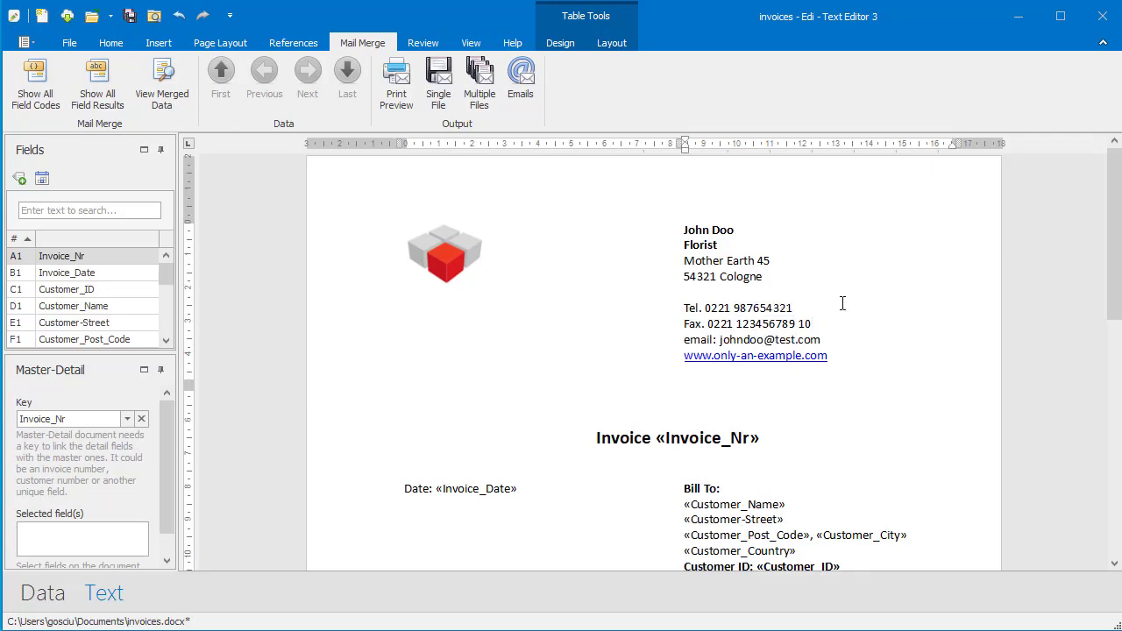
scroll(828, 338, down, 4)
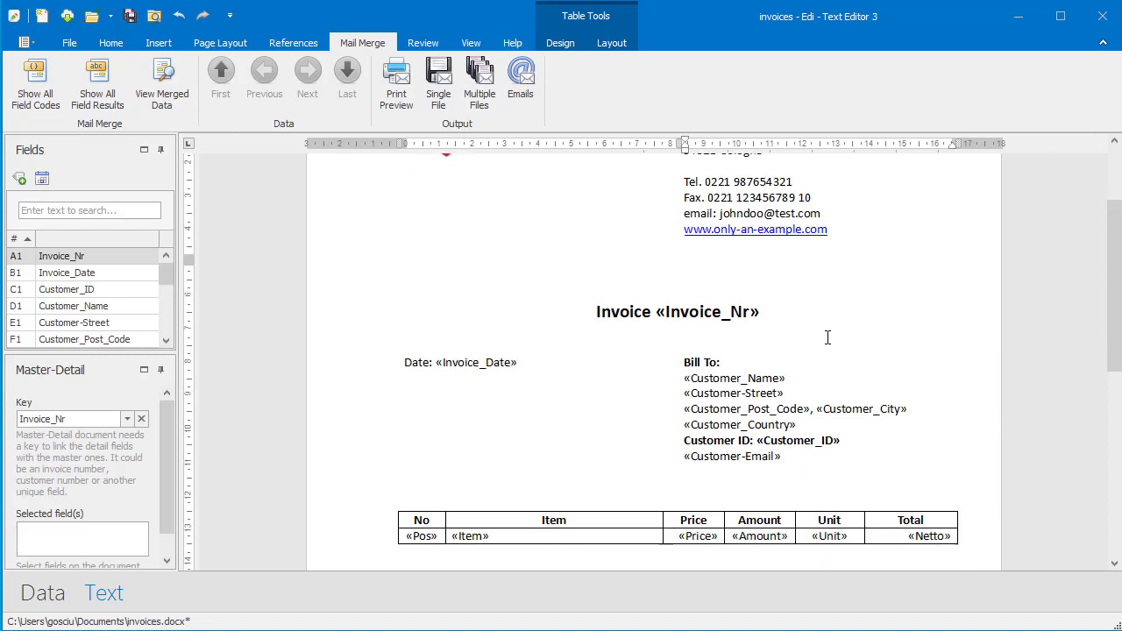
scroll(827, 338, down, 2)
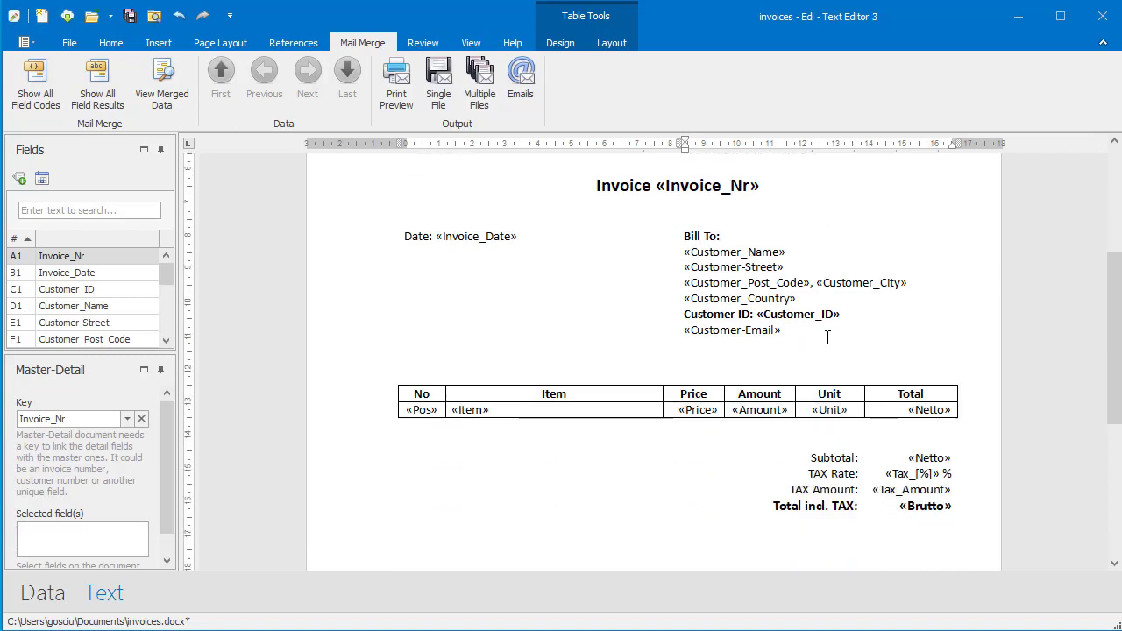
Show the merged invoice data and open a print preview of invoice 46/2020.
click(166, 94)
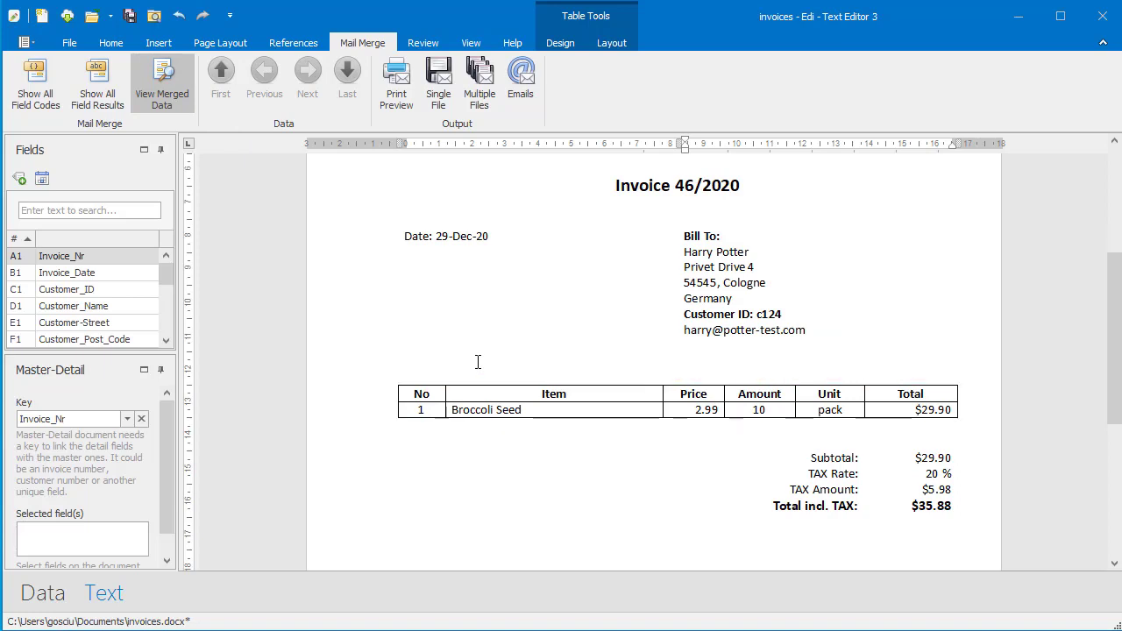
scroll(478, 362, down, 7)
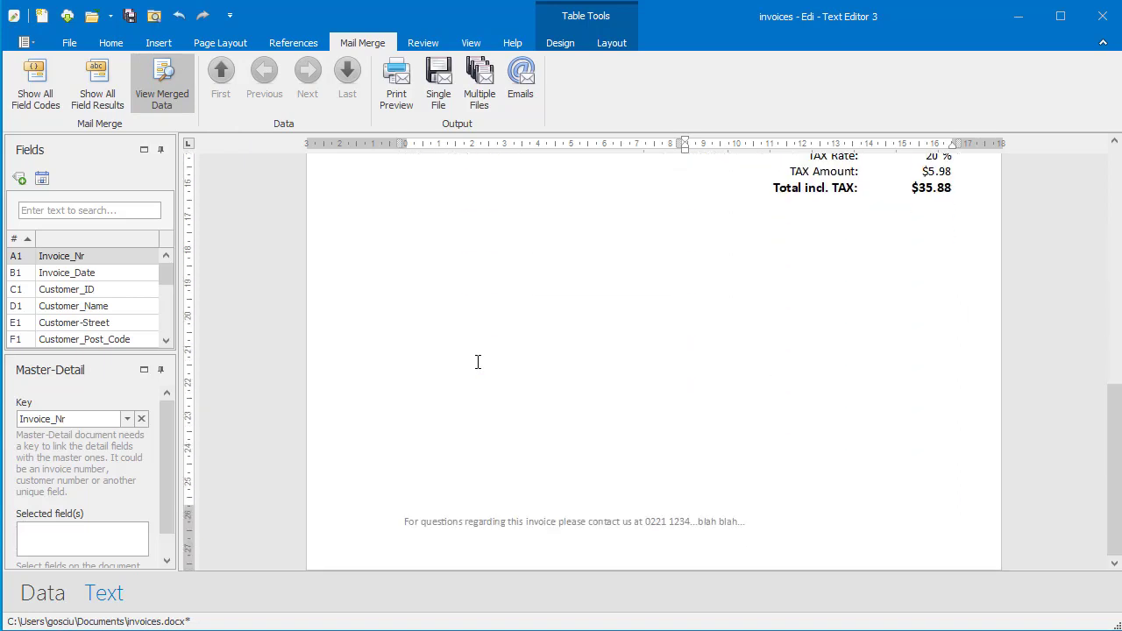
scroll(478, 362, up, 10)
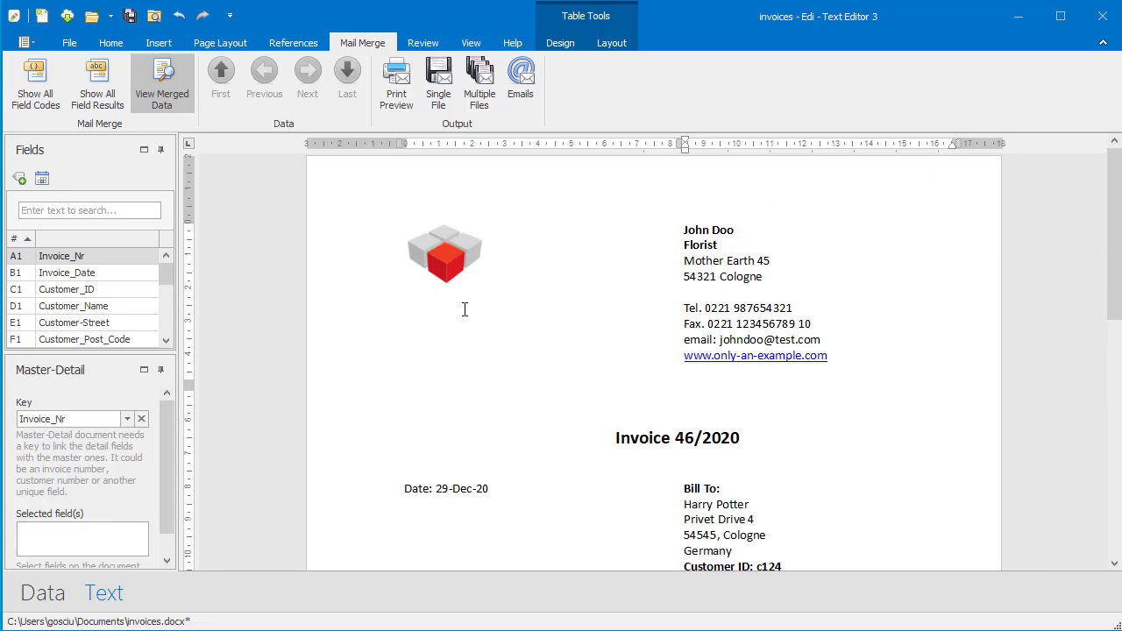
click(397, 98)
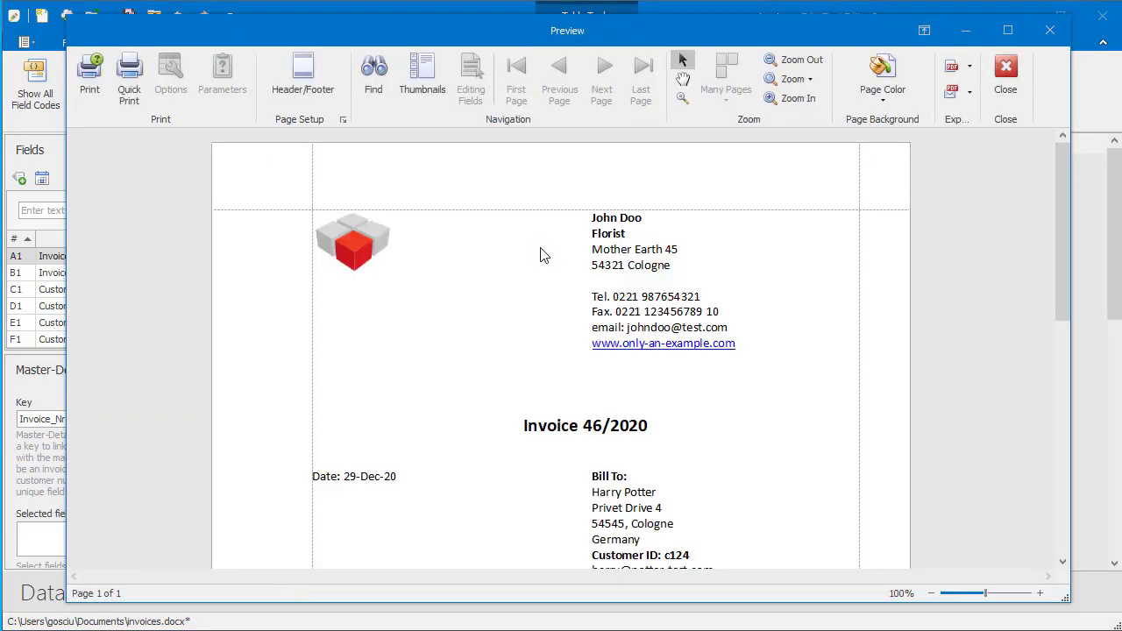
Clear the row selection via cell A8 so all invoices merge, then return to the letter.
scroll(541, 255, down, 5)
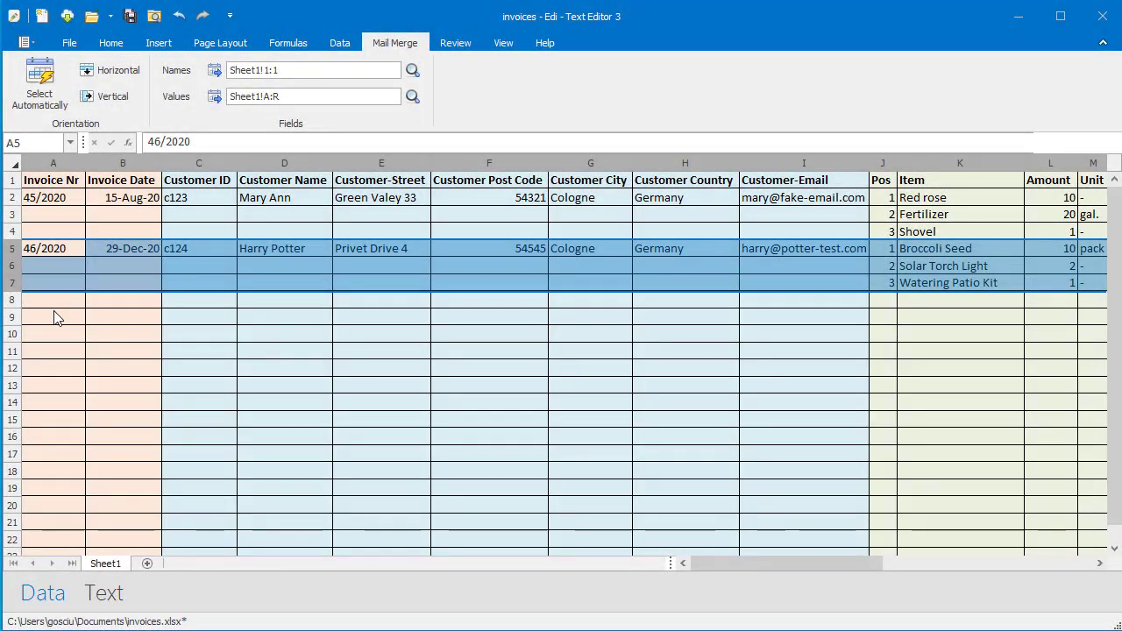
click(54, 299)
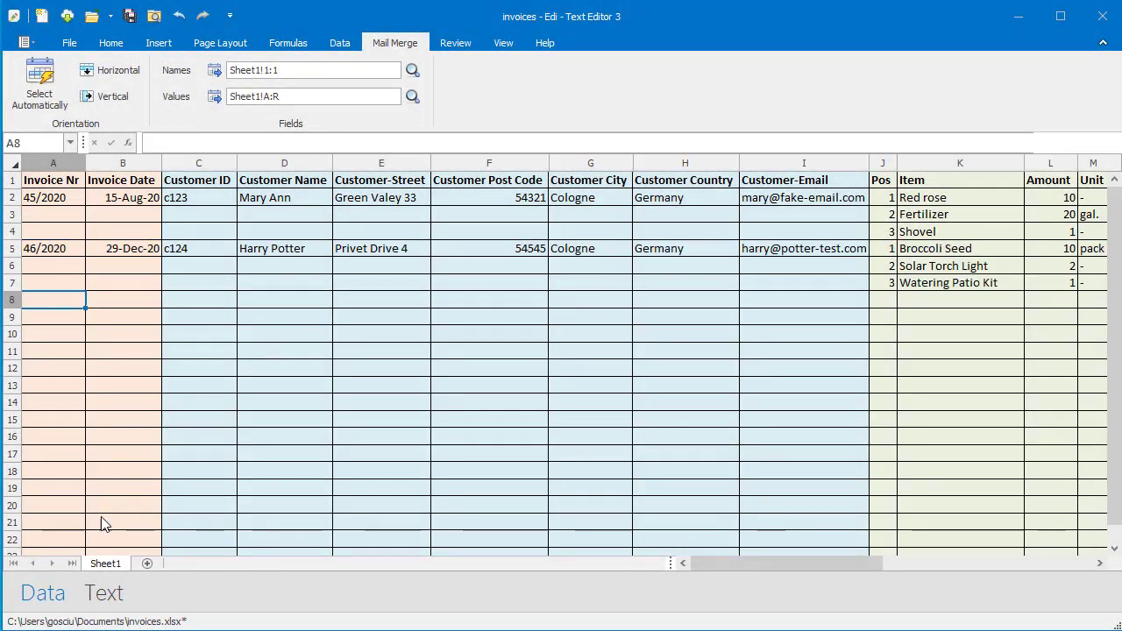
click(106, 600)
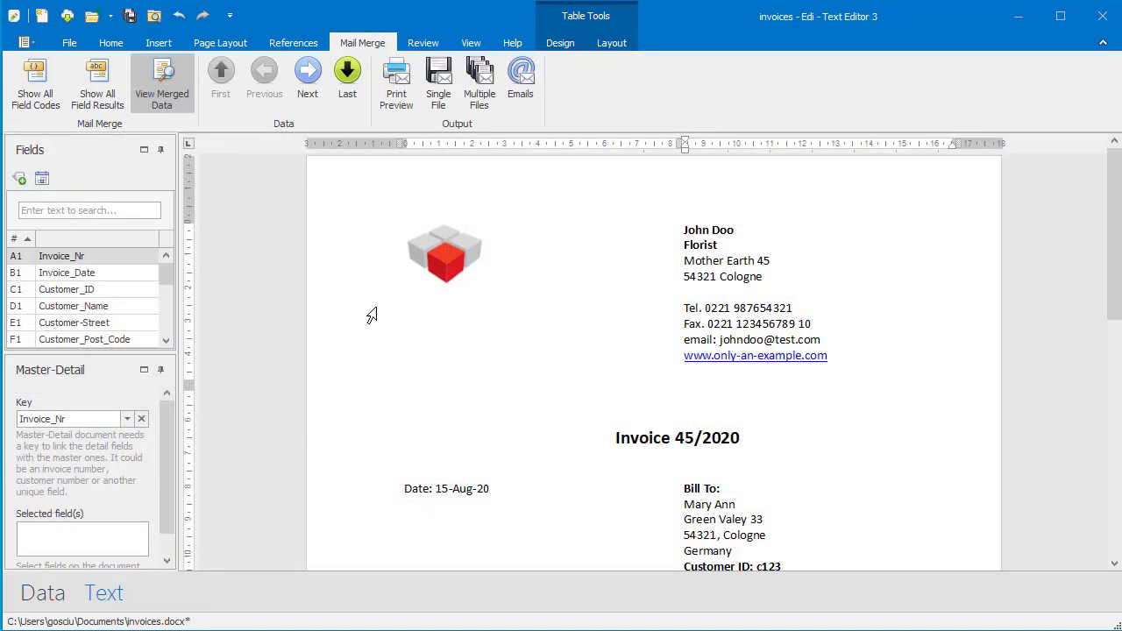
Set the multi-file merge folder to c:\Mail Merge with file name pattern invoice-{Invoice_Nr}.
click(480, 99)
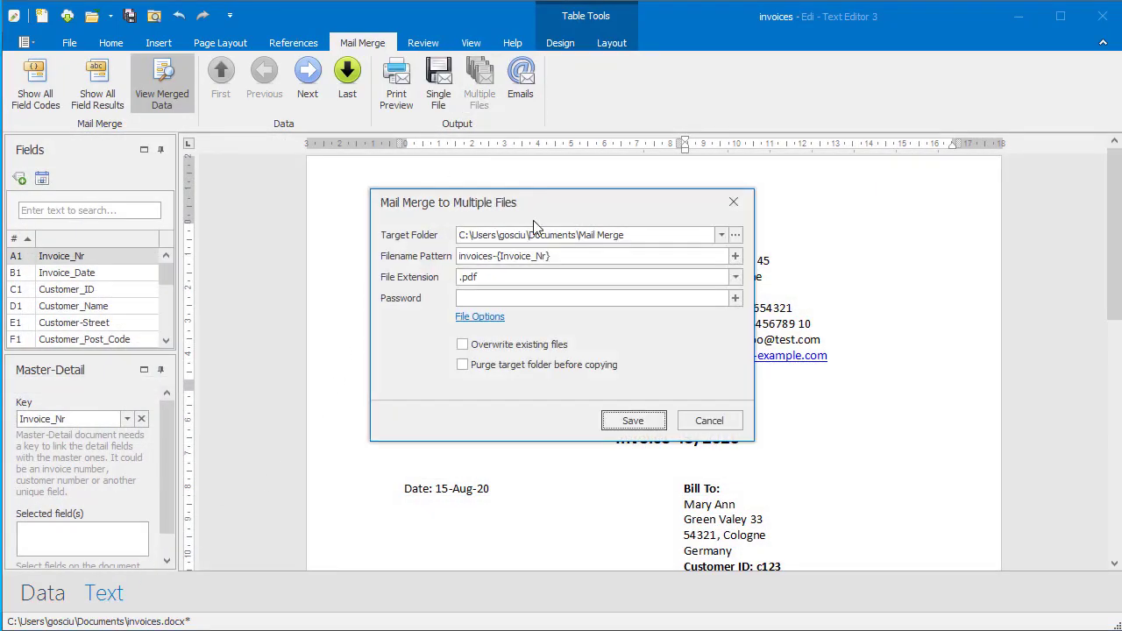
triple_click(561, 235)
text(c:\Mail Merge)
triple_click(566, 255)
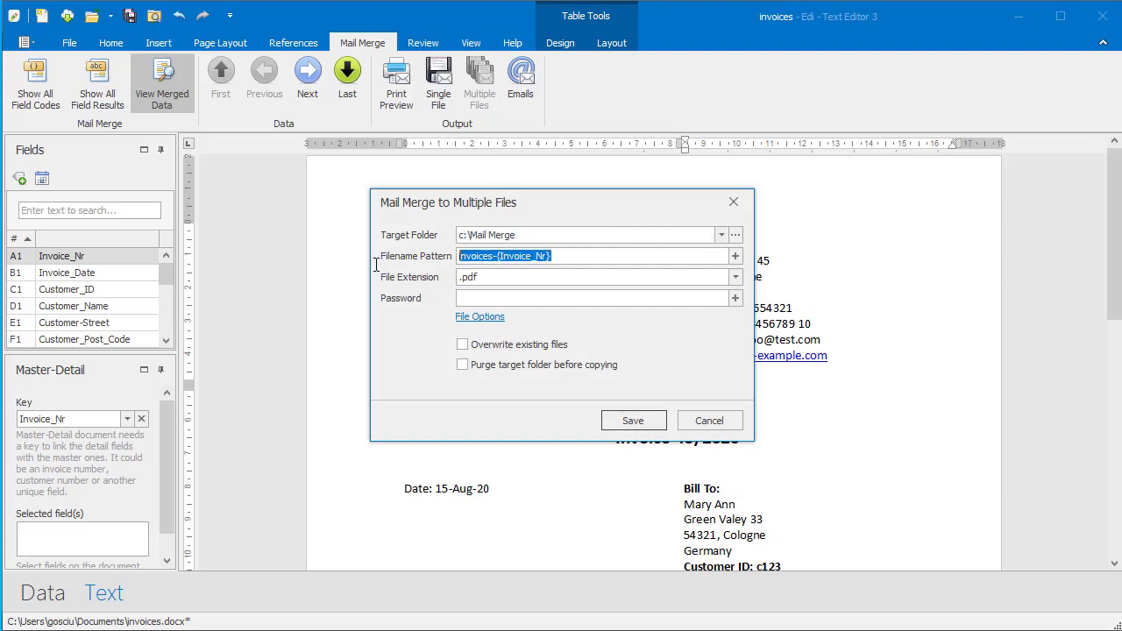
text(invoice-)
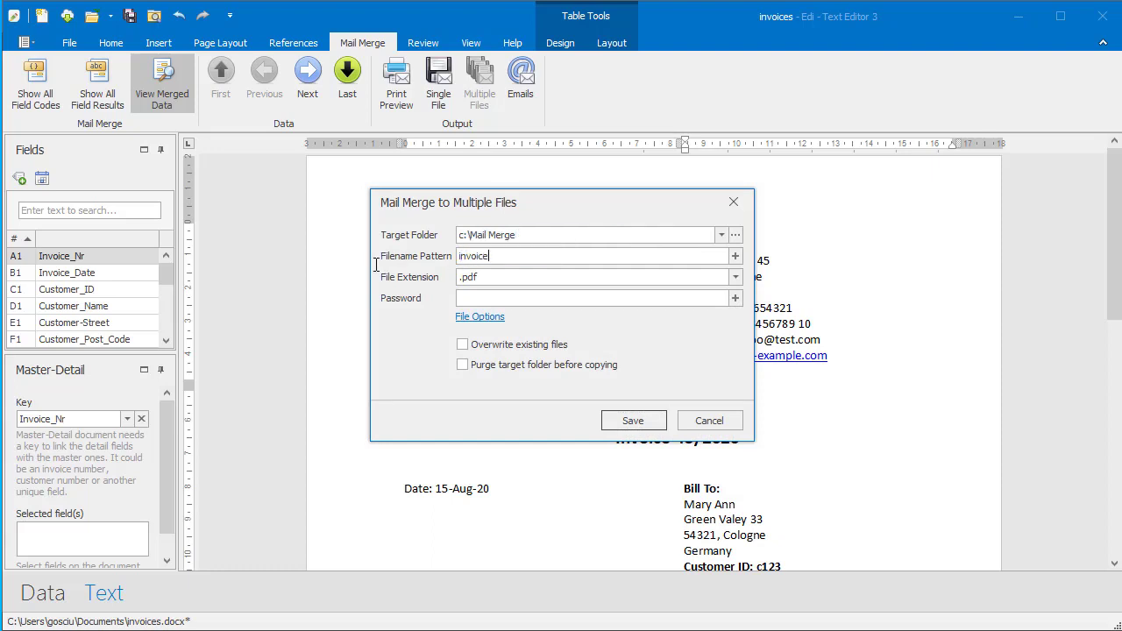
click(736, 256)
click(521, 333)
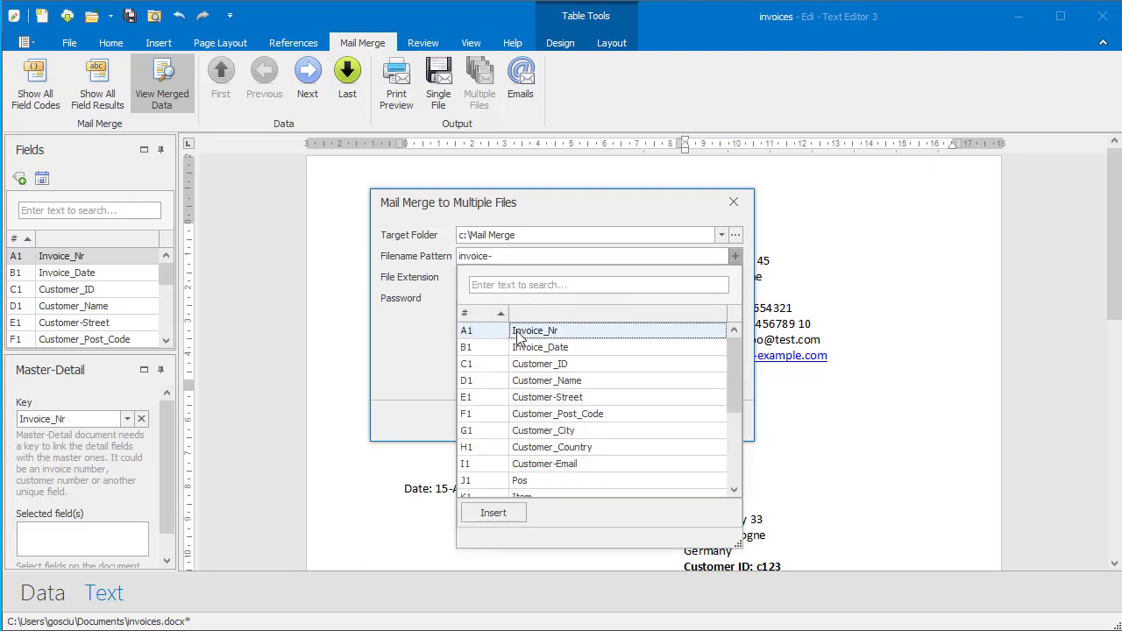
click(493, 513)
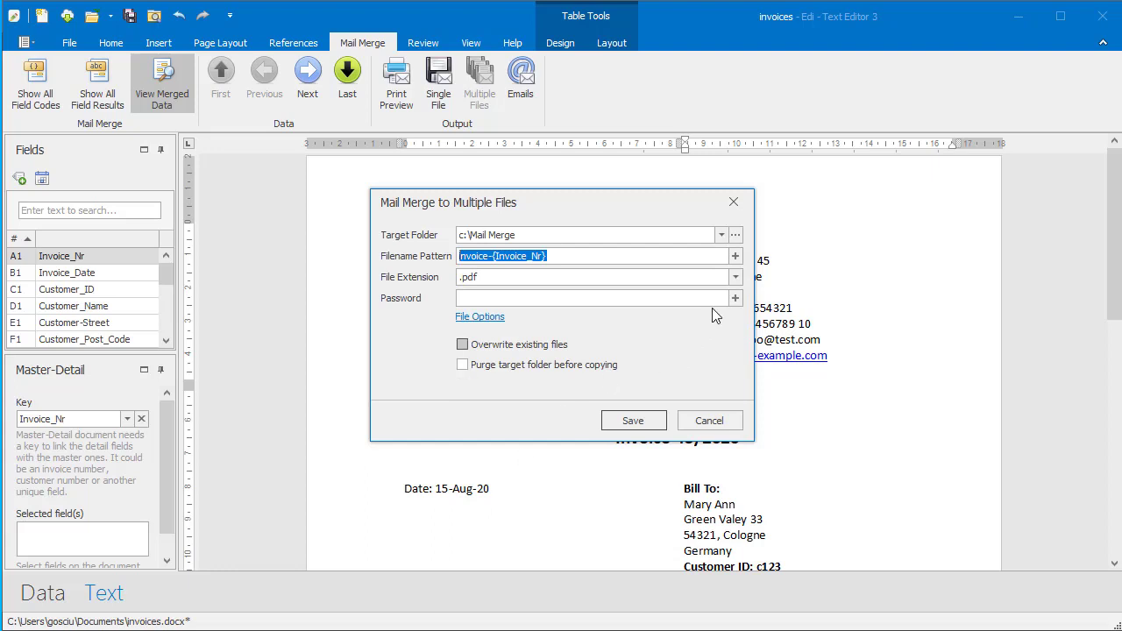
Choose .pdf output, add a field-based password, and generate the separate invoice PDFs.
click(736, 277)
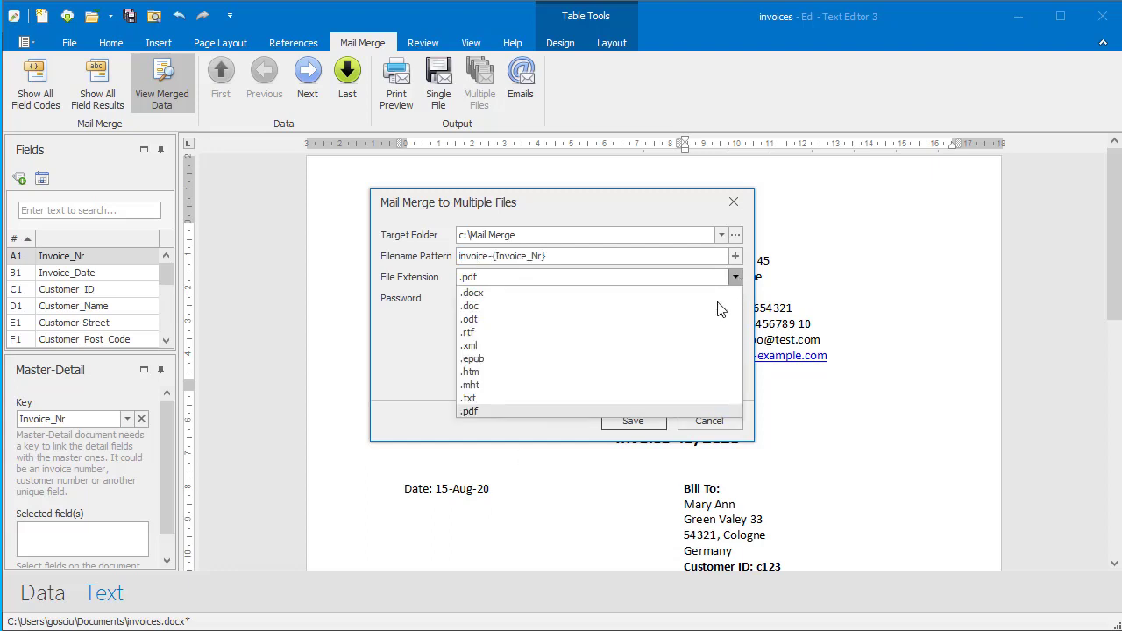
click(581, 410)
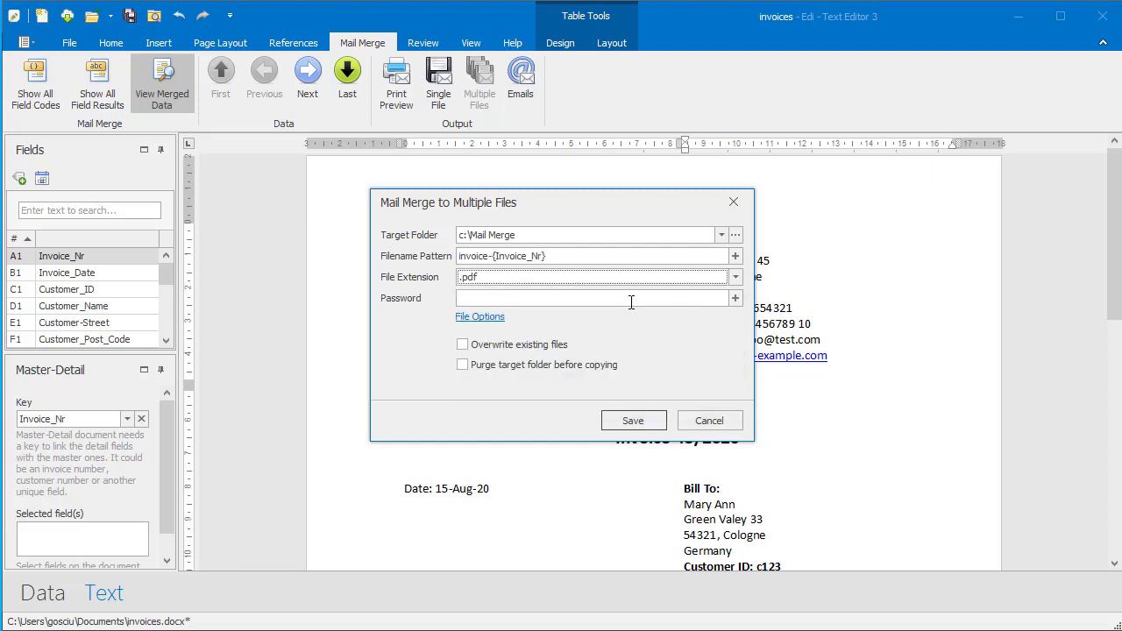
click(735, 298)
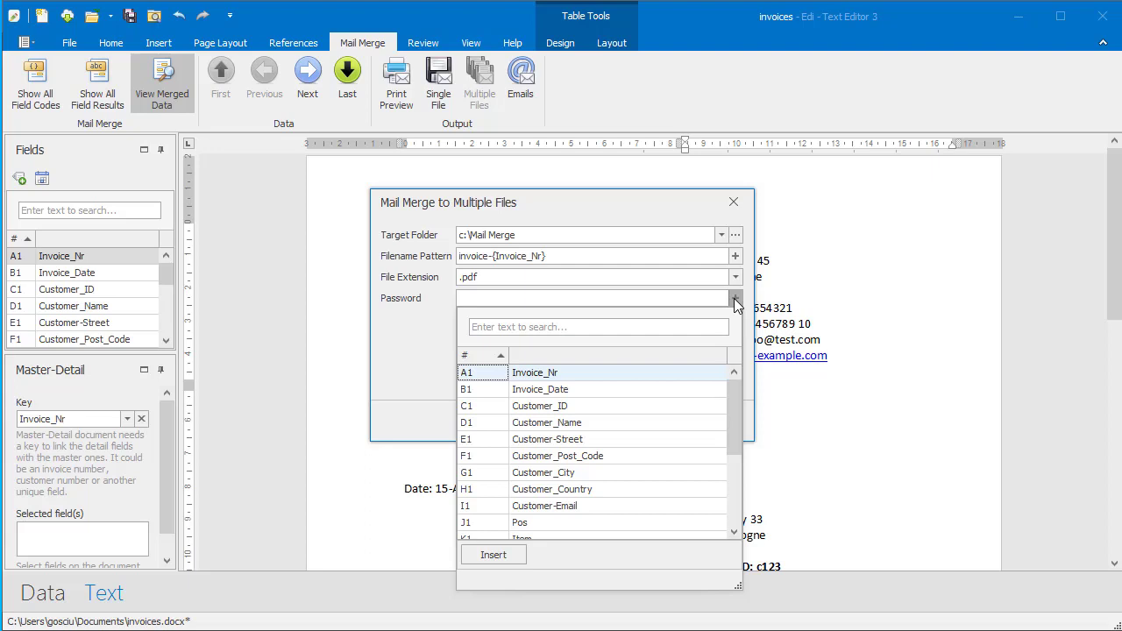
click(736, 299)
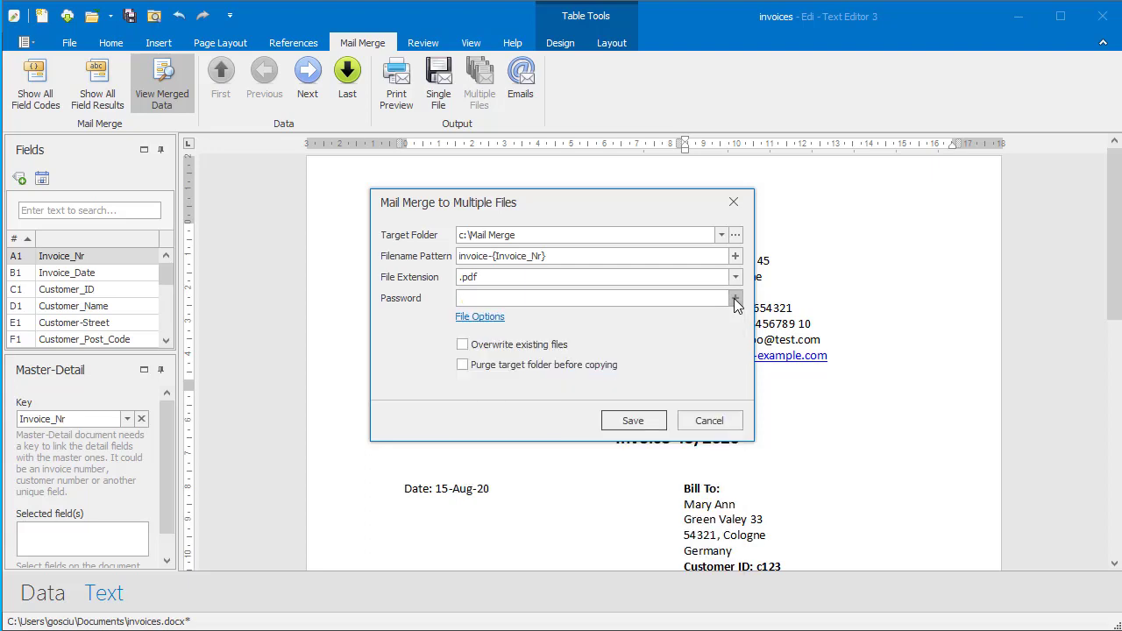
click(638, 421)
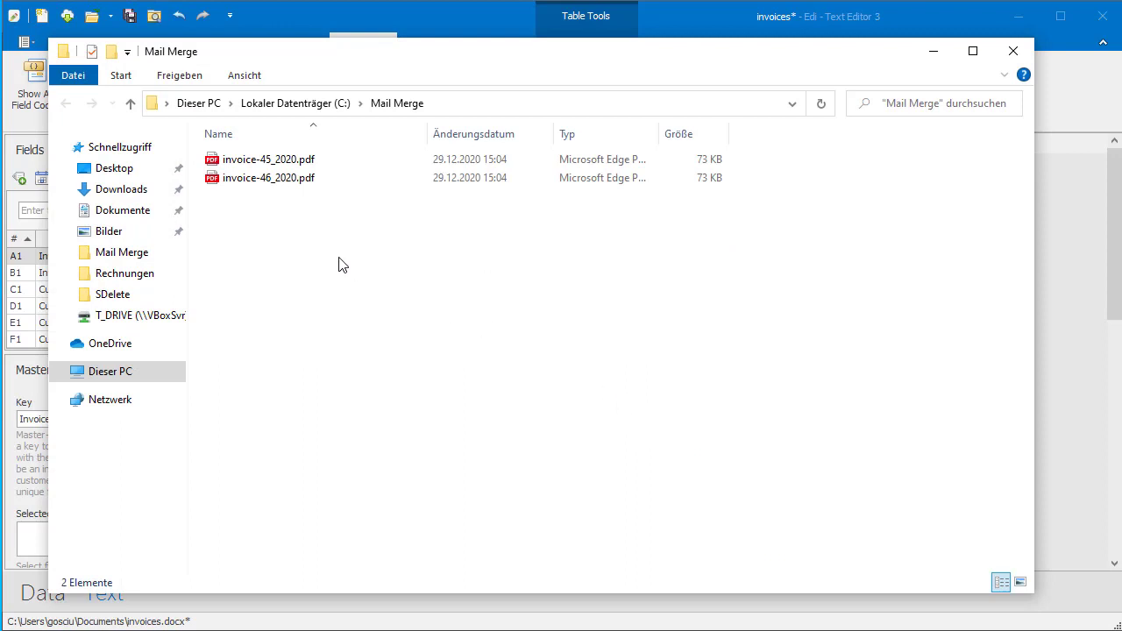
Open invoice-46_2020.pdf from c:\Mail Merge and scroll through its item table and totals.
click(213, 180)
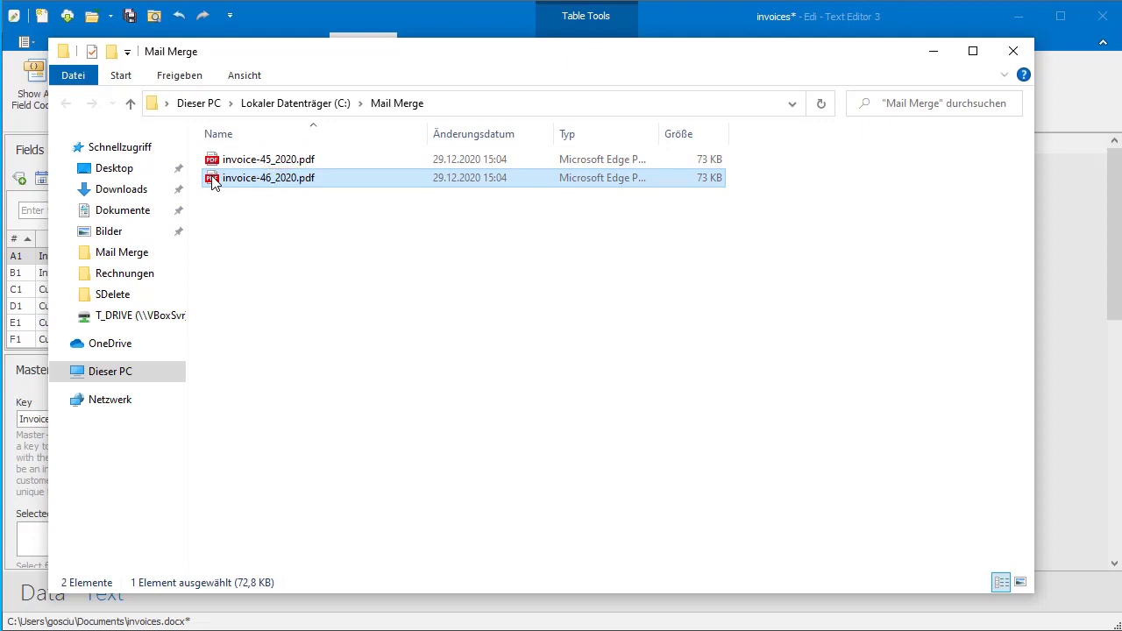
double_click(213, 180)
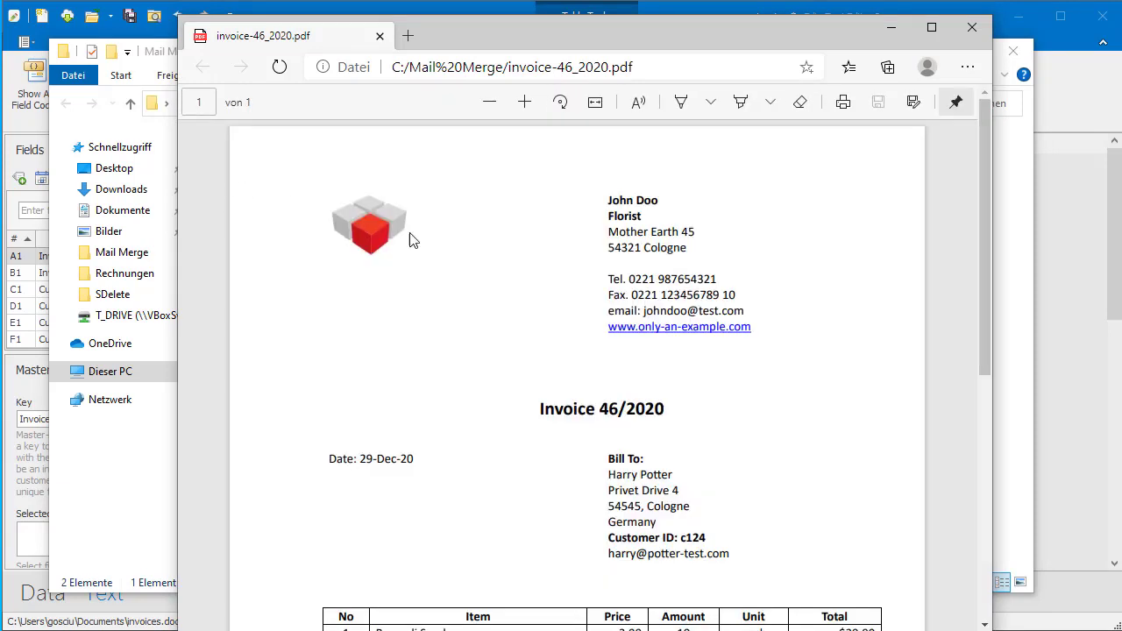
scroll(465, 293, down, 2)
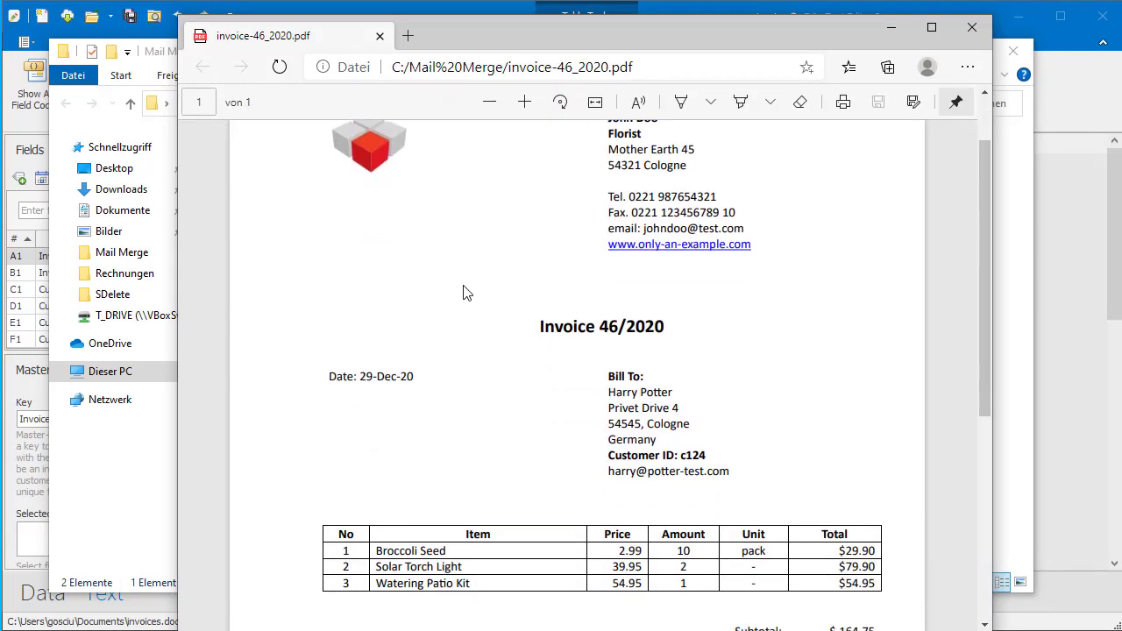
scroll(465, 292, down, 2)
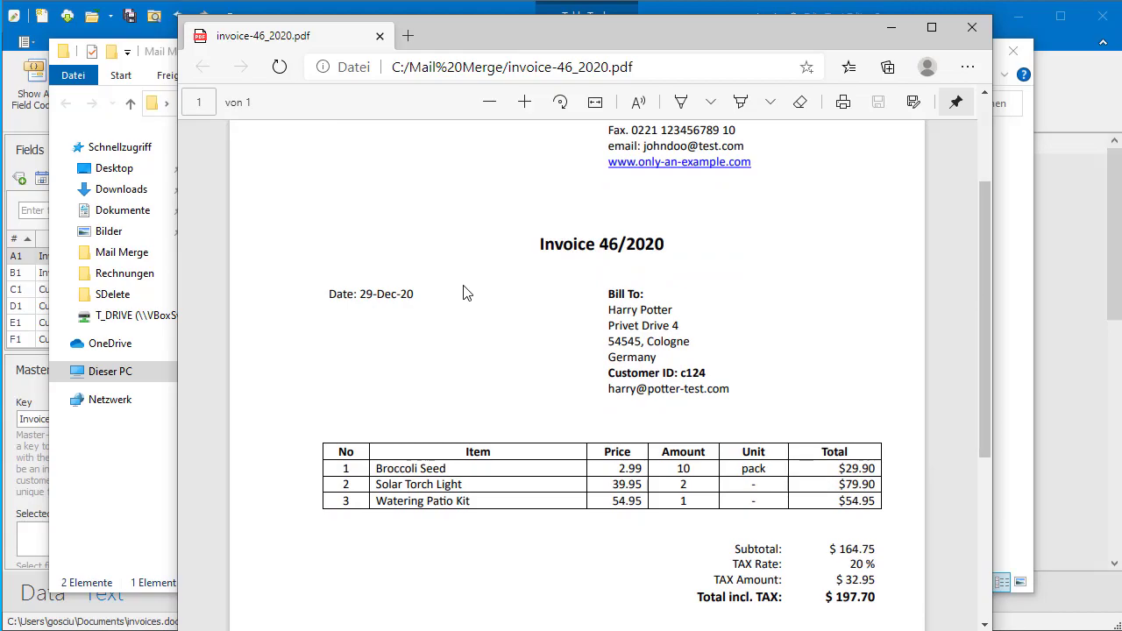
scroll(464, 293, down, 2)
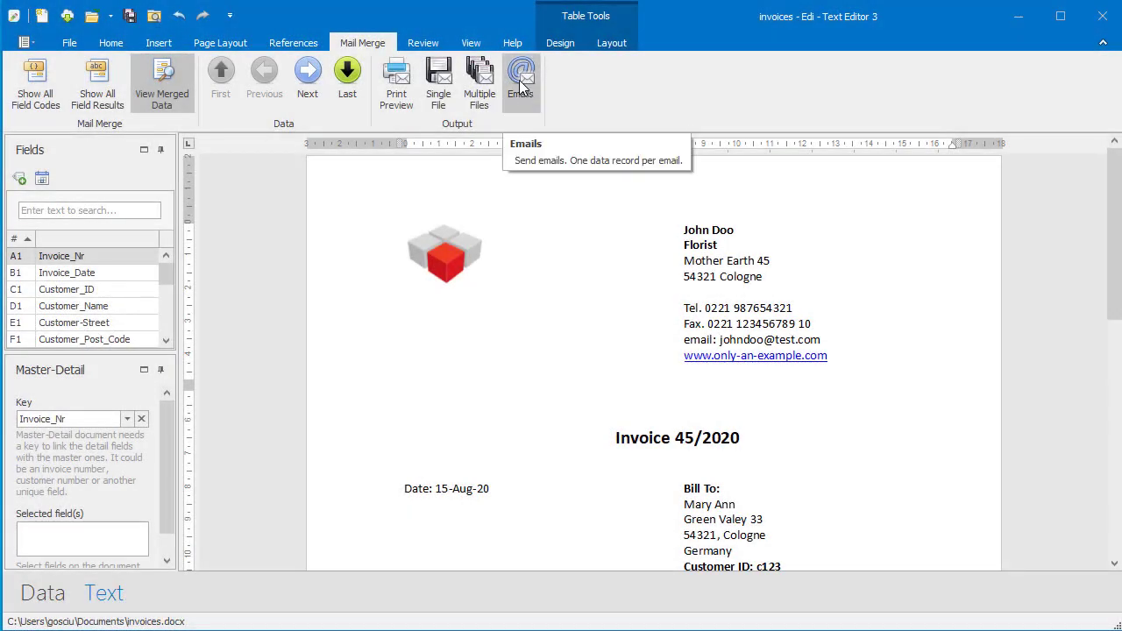
Start an email campaign with the Customer-Email field as the To recipient address.
click(519, 79)
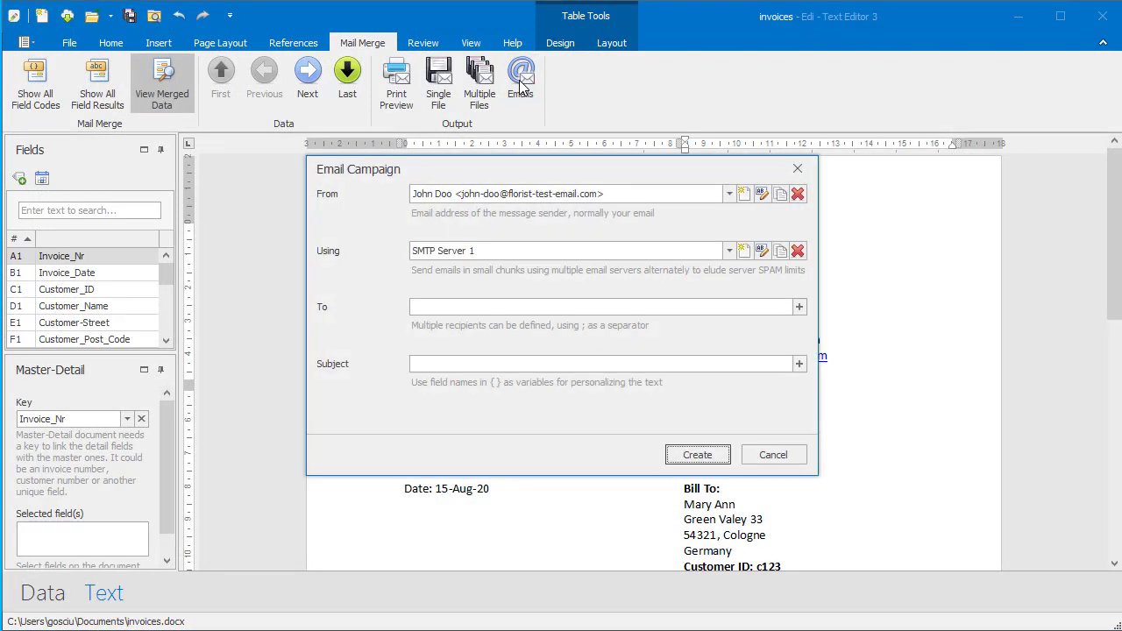
click(799, 308)
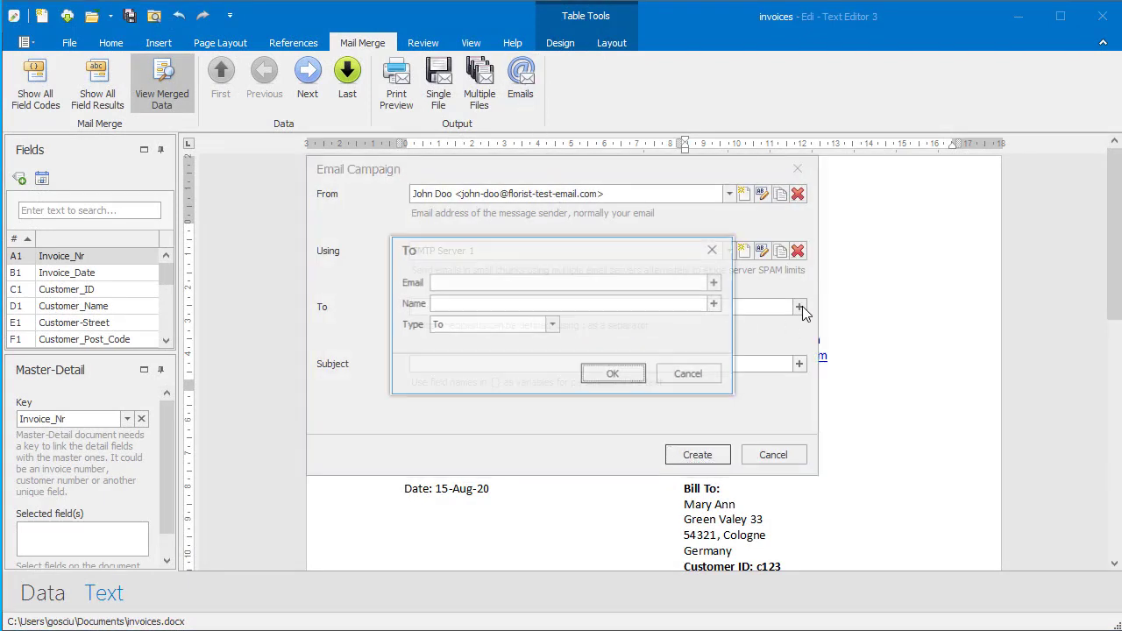
click(714, 282)
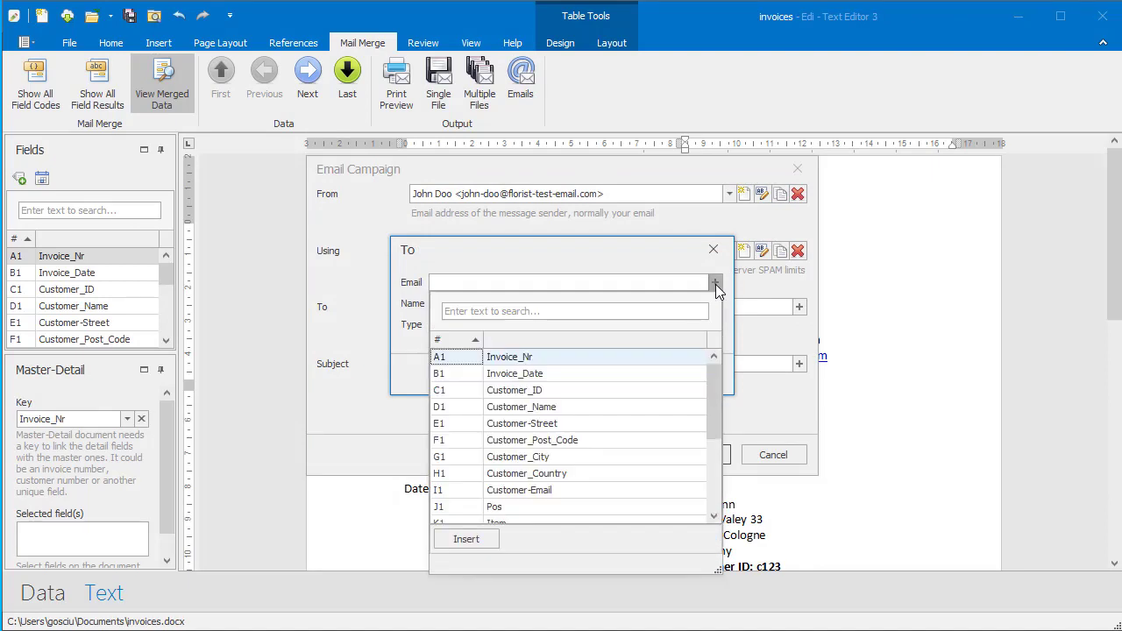
click(525, 493)
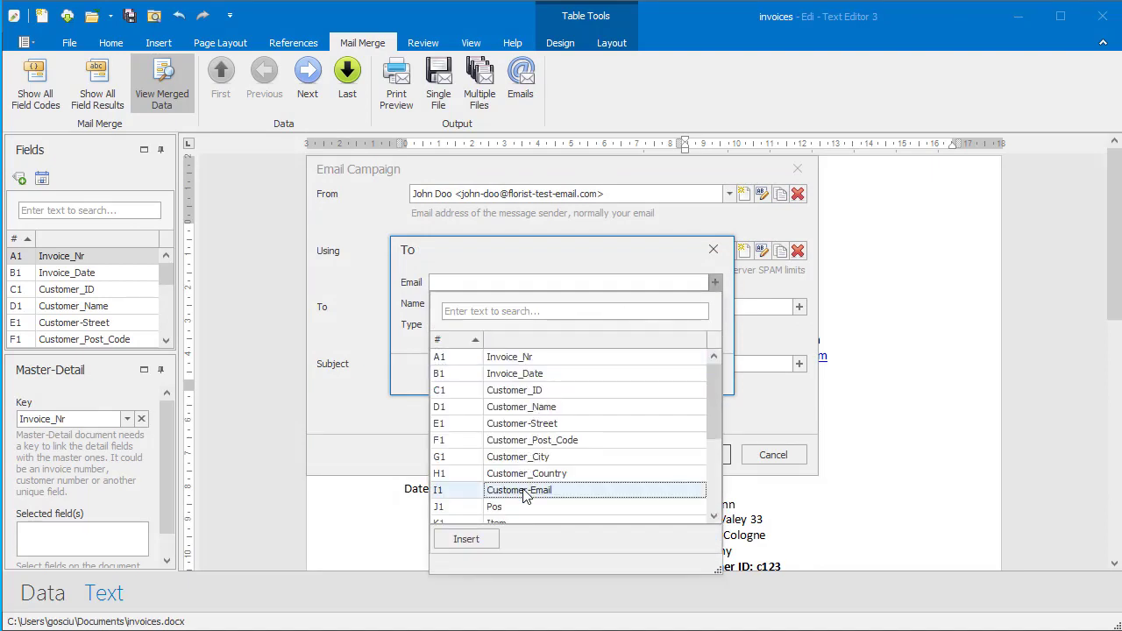
click(484, 536)
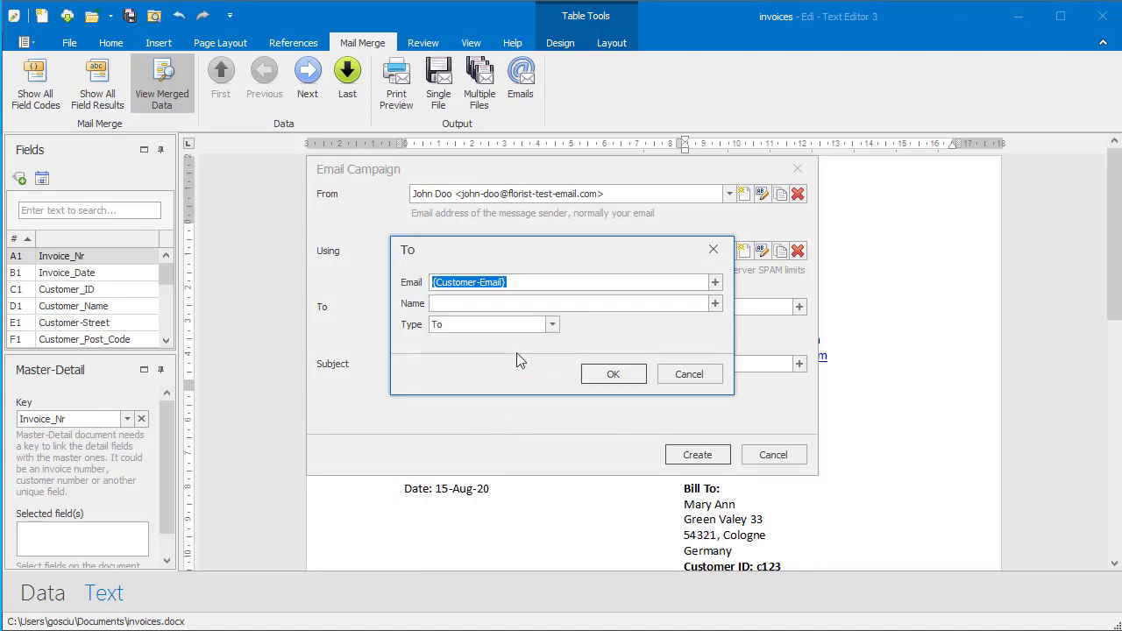
Add Customer_Name as recipient name, keep type To, and paste the invoice-number subject.
click(569, 304)
click(716, 305)
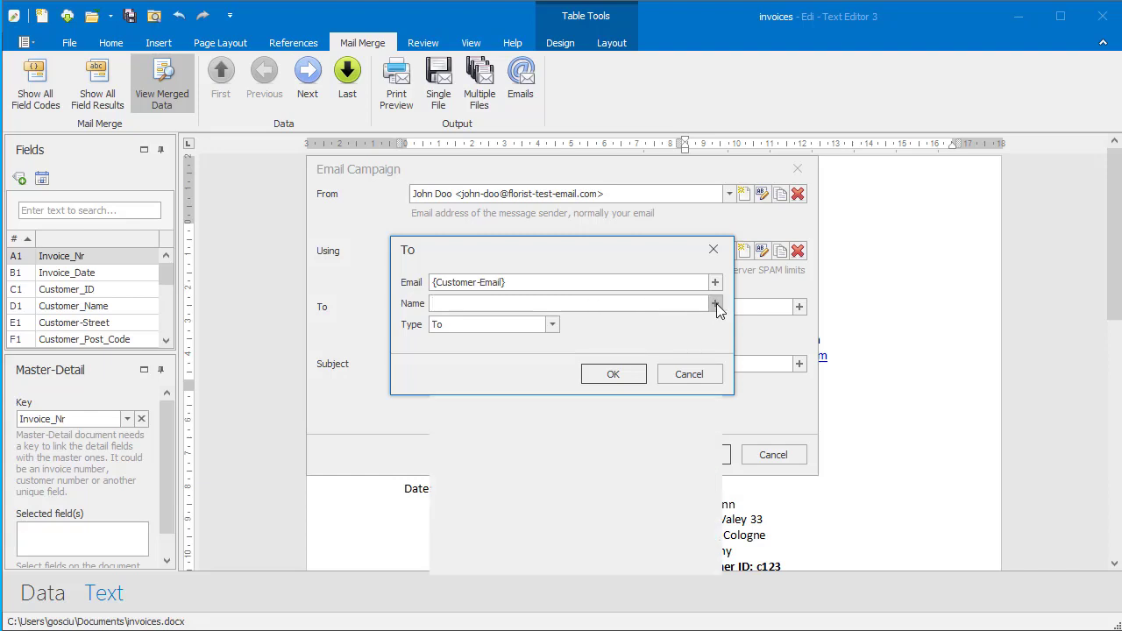
click(545, 428)
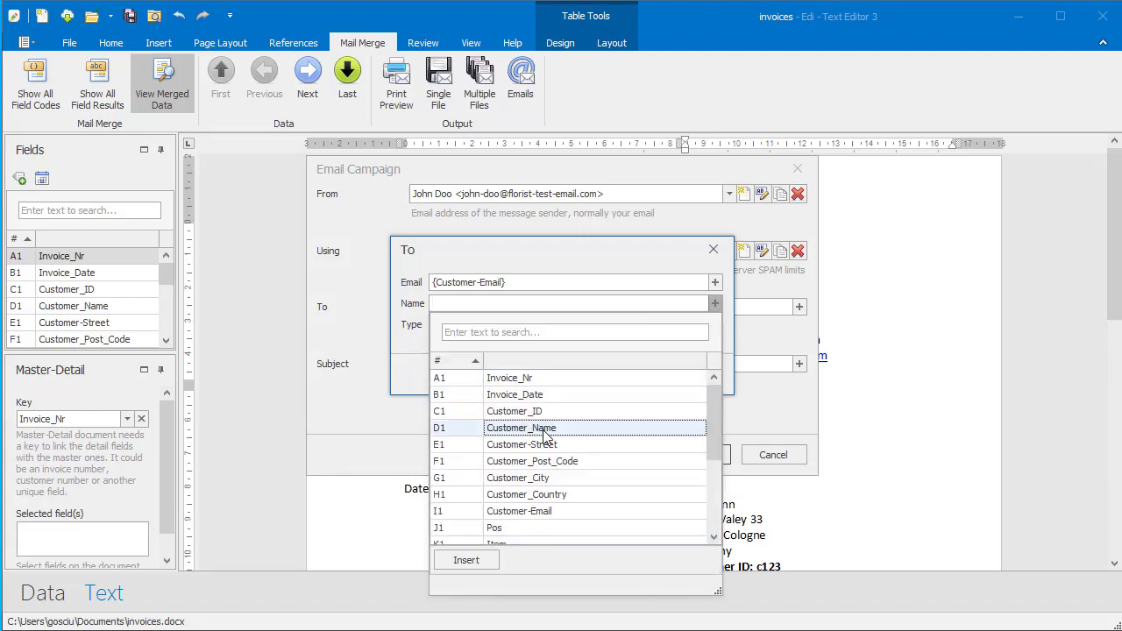
click(485, 555)
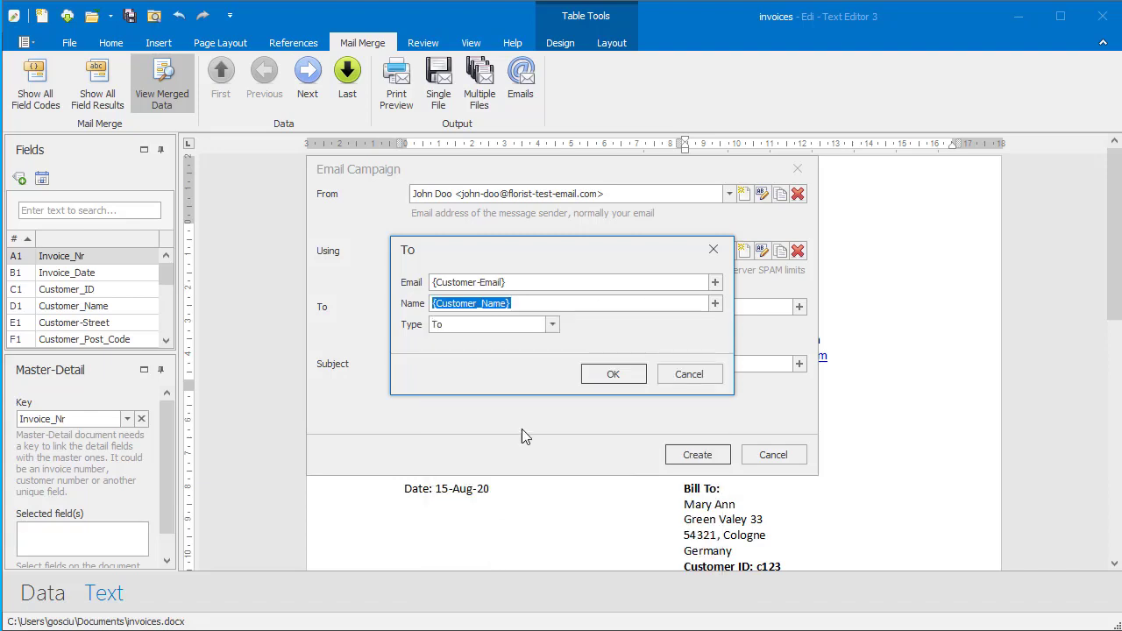
click(555, 327)
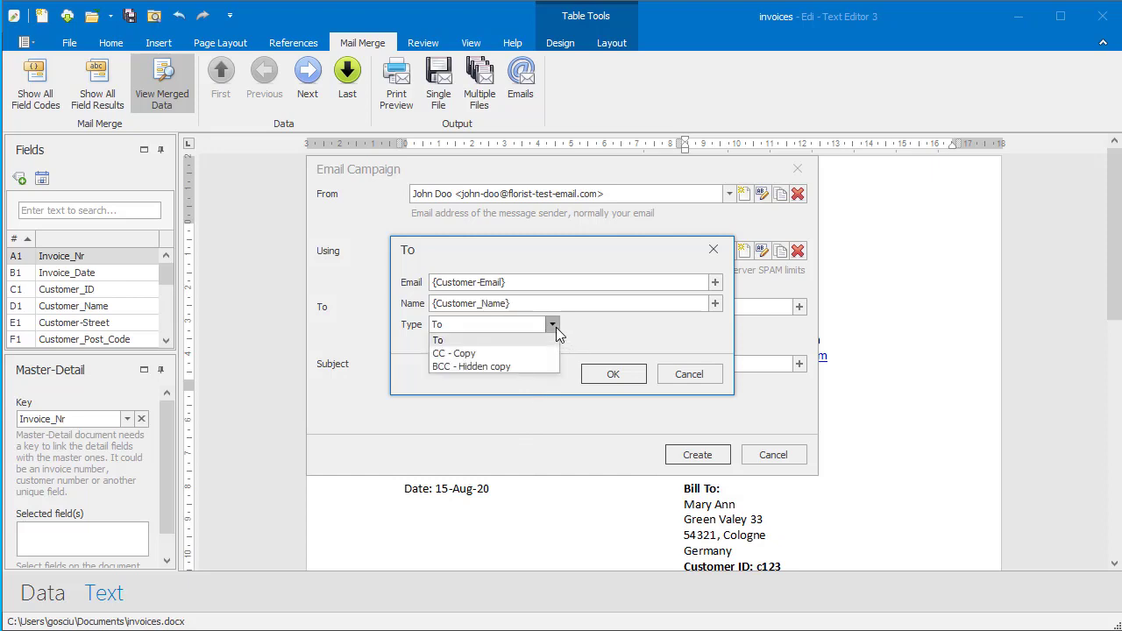
click(556, 327)
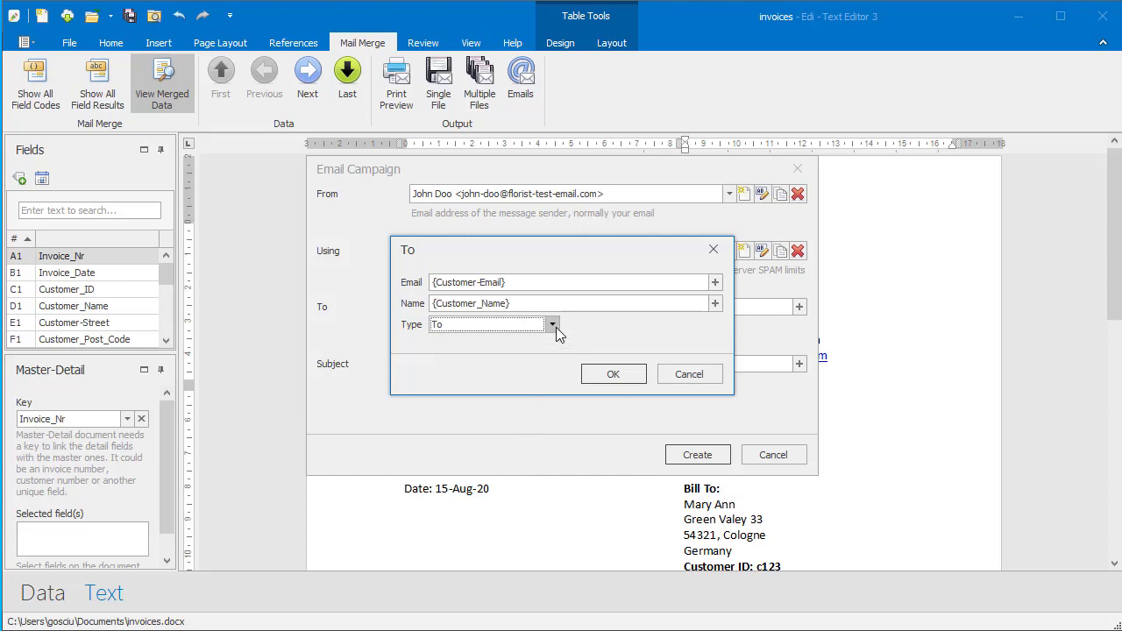
click(604, 374)
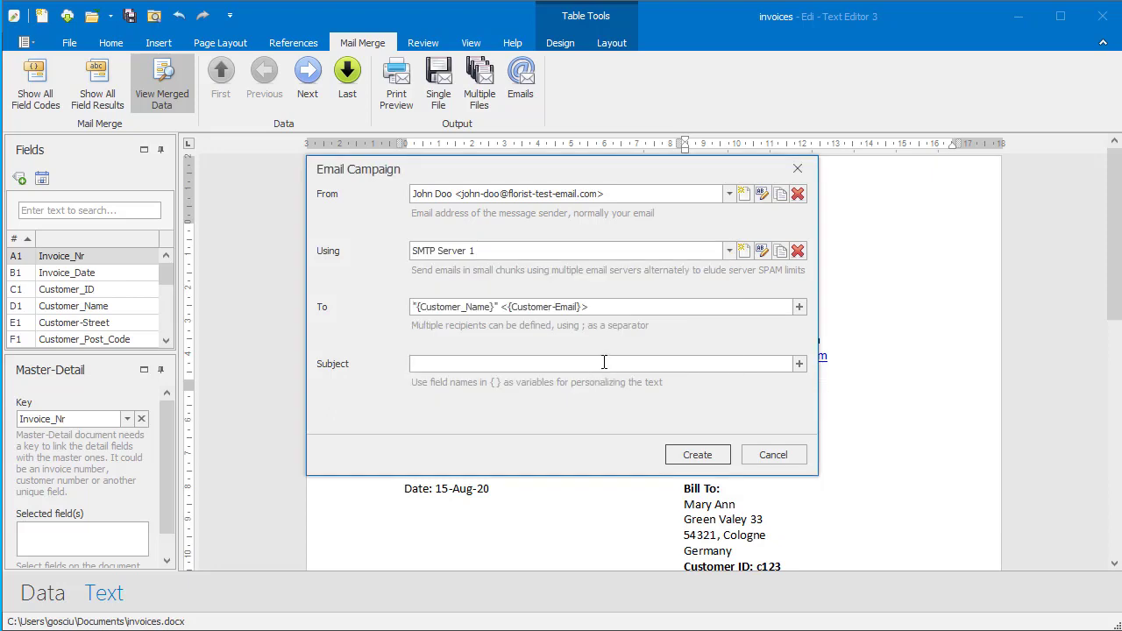
click(604, 363)
text(Invoice {Invoice_Nr})
Create the campaign and give it a custom 'Hello, there is your invoice' message with invoice fields.
click(698, 454)
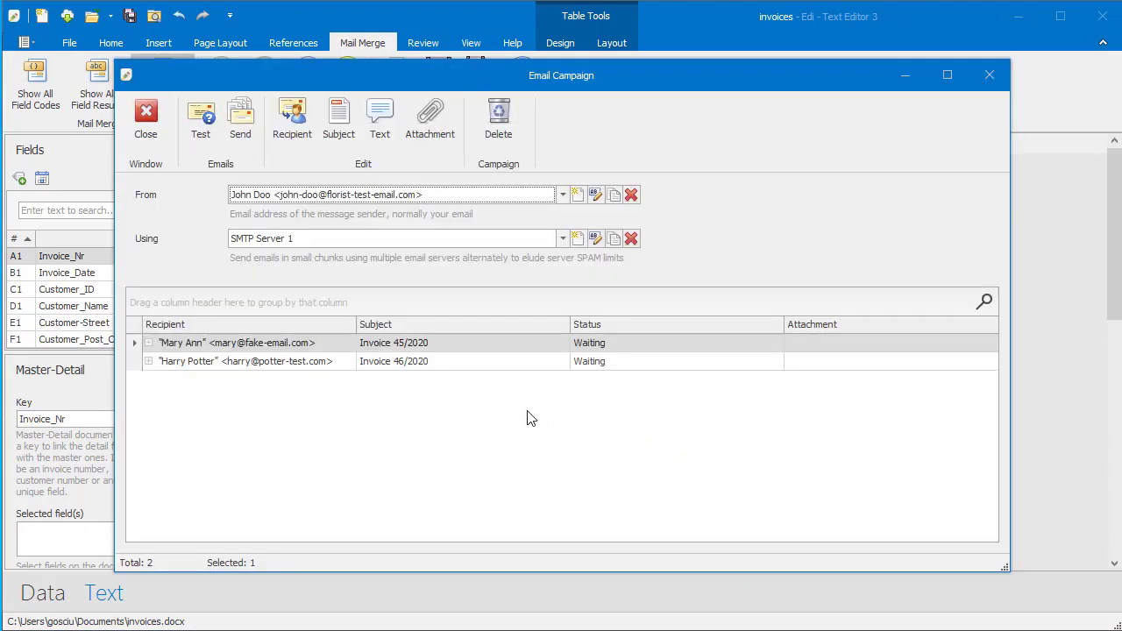
click(381, 137)
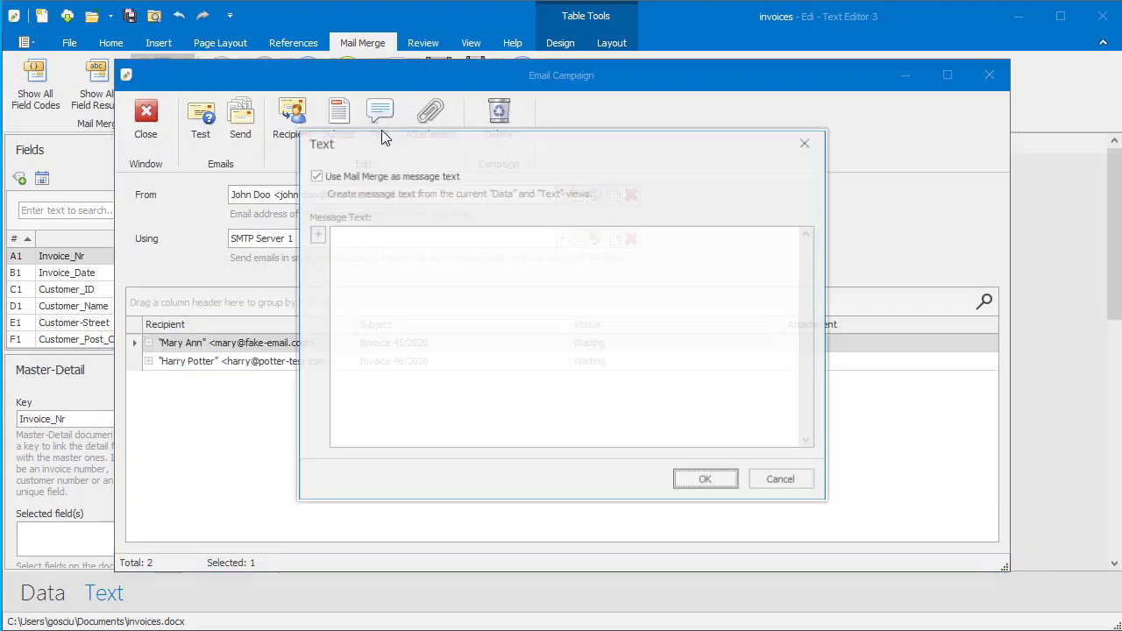
click(315, 177)
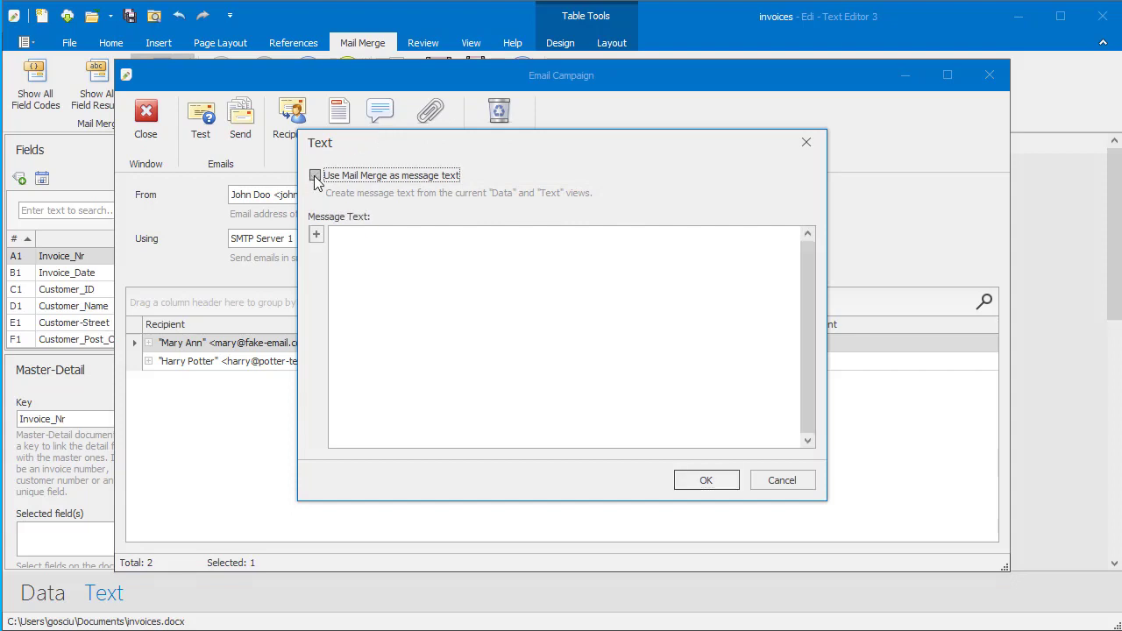
click(351, 251)
text(Hello,)
key(Return)
key(Return)
text(there is your invoice)
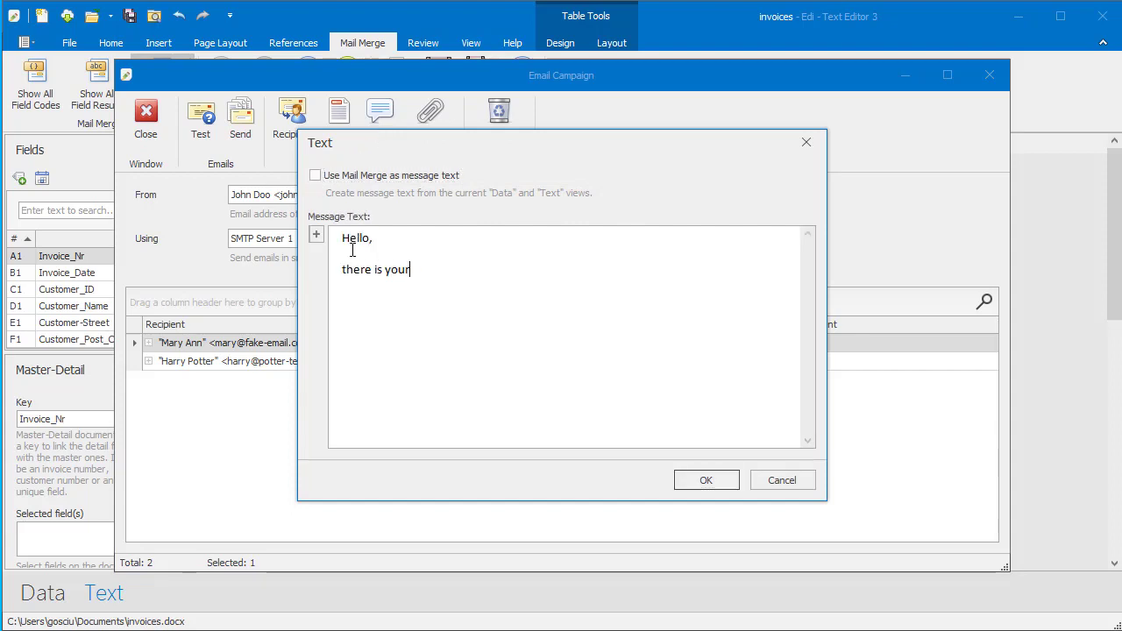
click(316, 236)
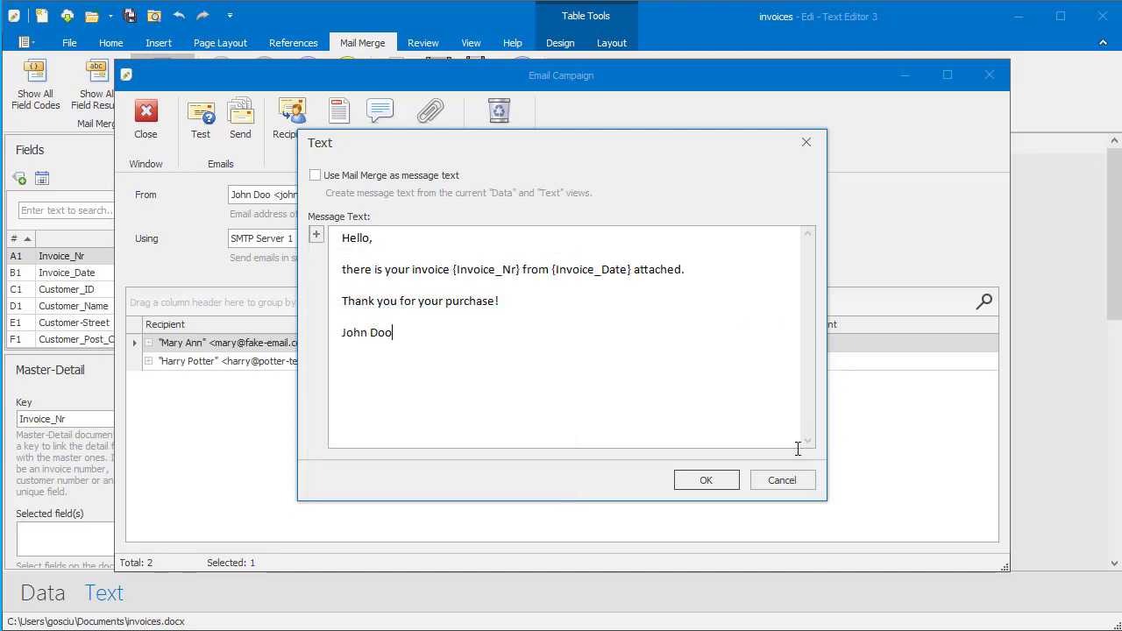
click(708, 483)
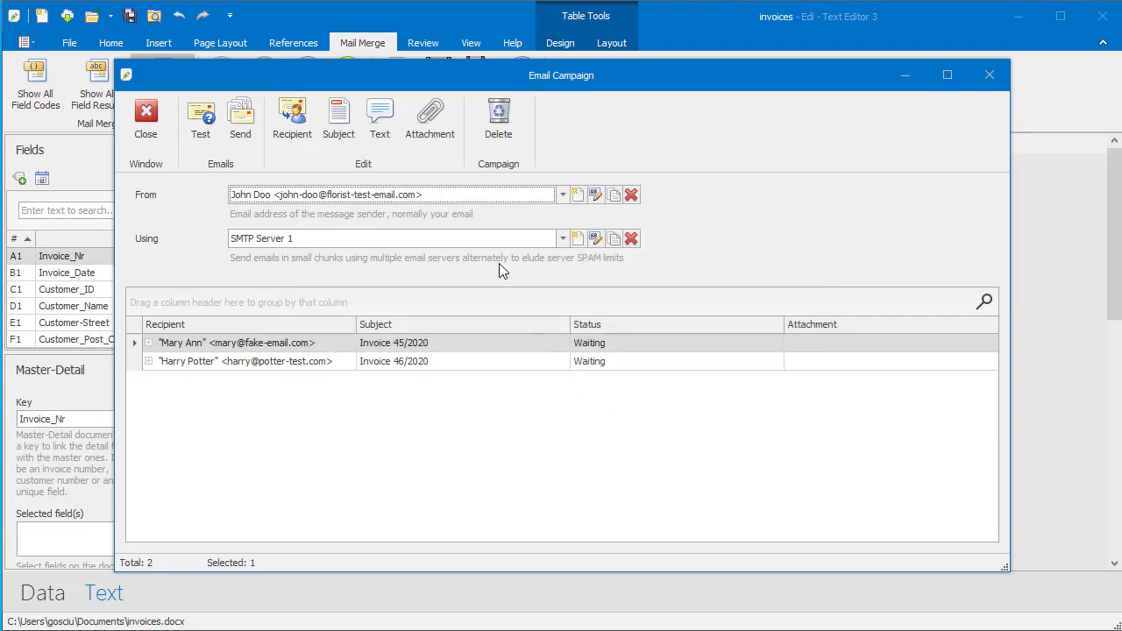
Attach the latest Mail Merge output PDFs from c:\Mail Merge to each campaign email.
click(435, 141)
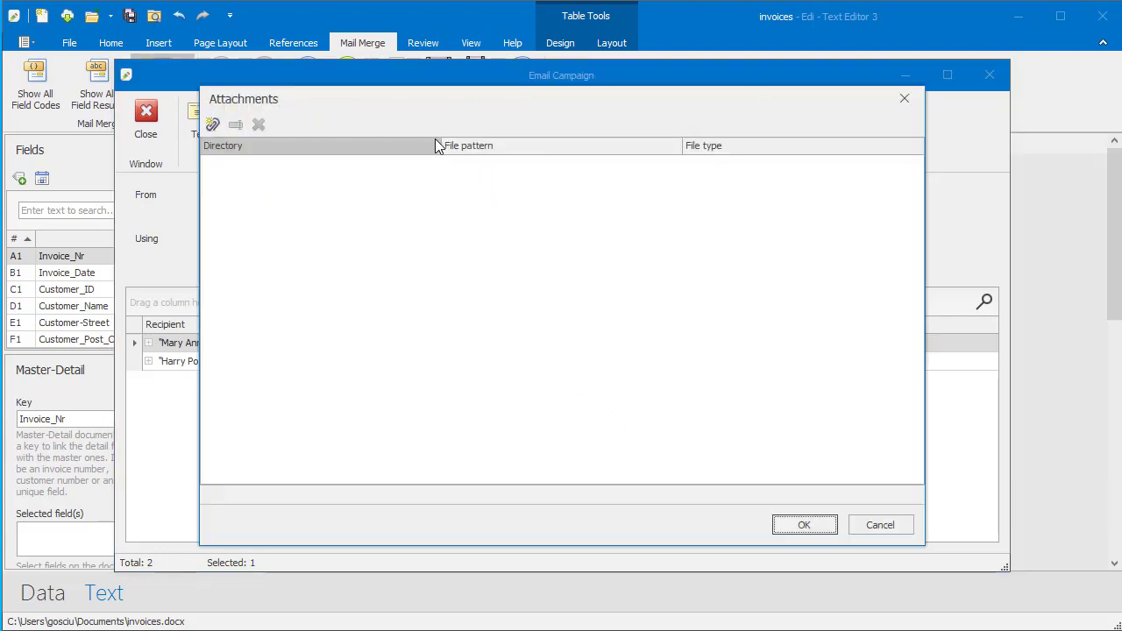
click(213, 123)
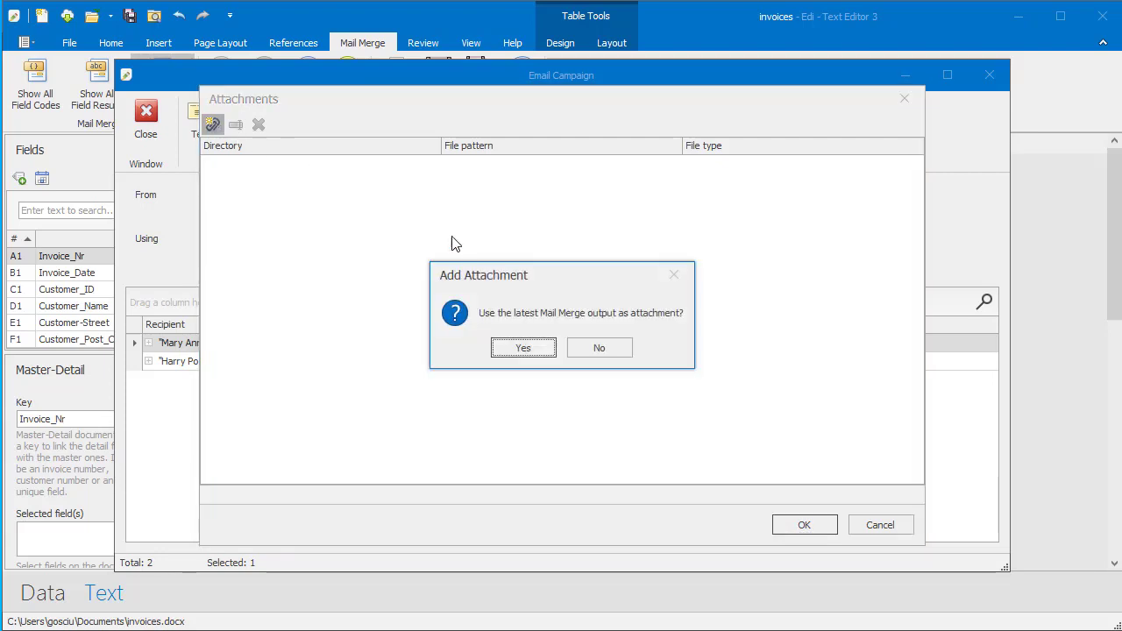
click(520, 350)
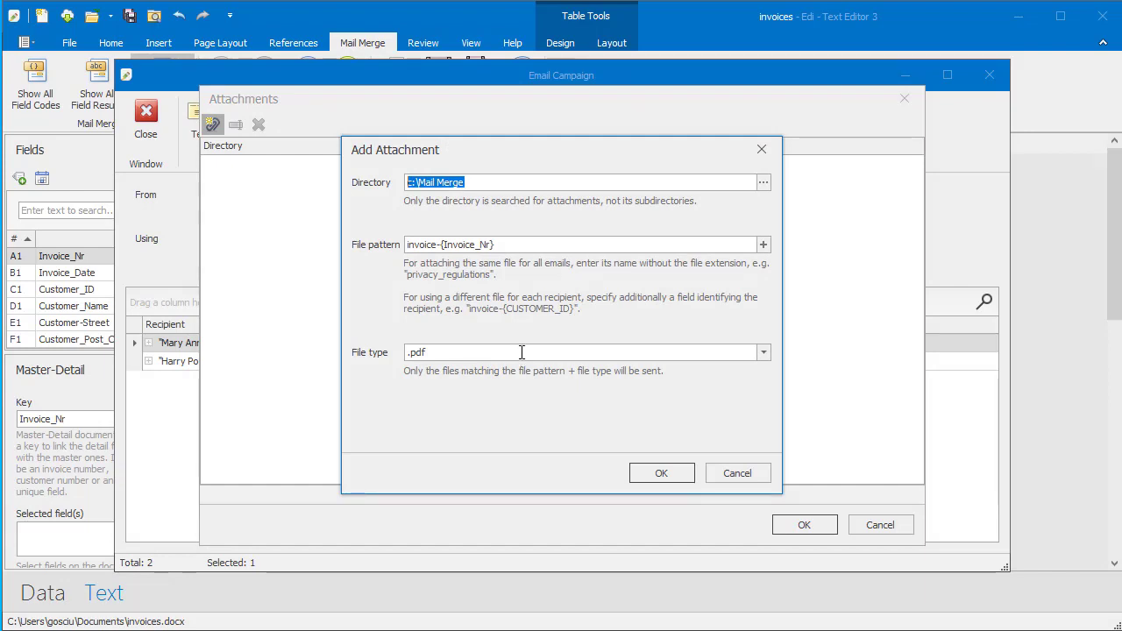
click(660, 475)
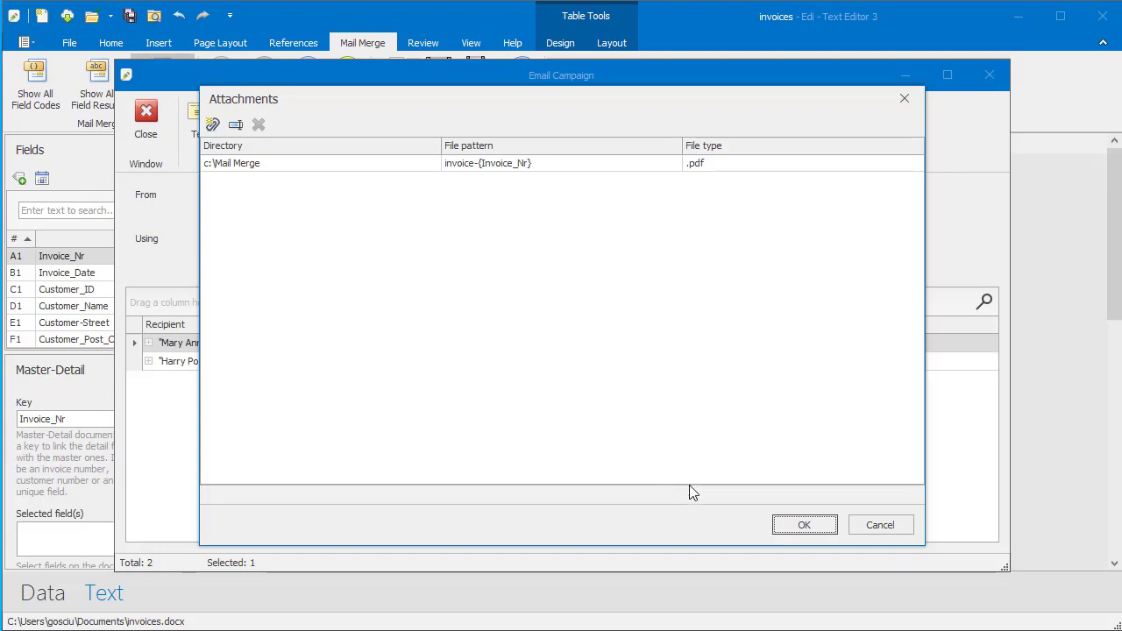
click(805, 526)
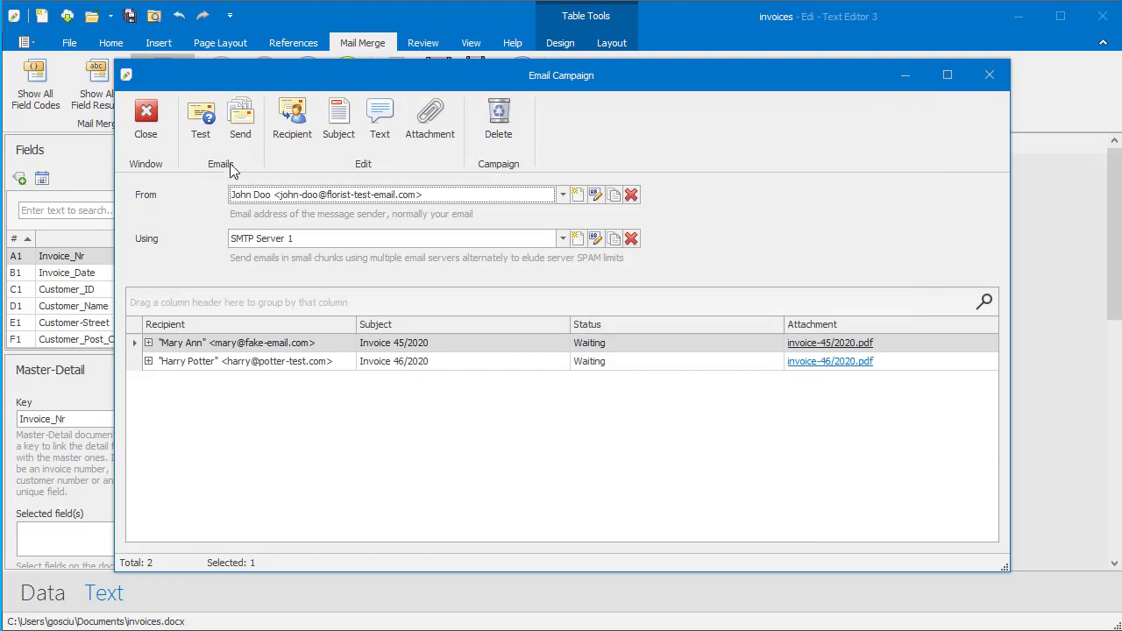
Cancel the test email and the send, then close the campaign with Invoice 45/2020 and 46/2020 still Waiting.
click(200, 140)
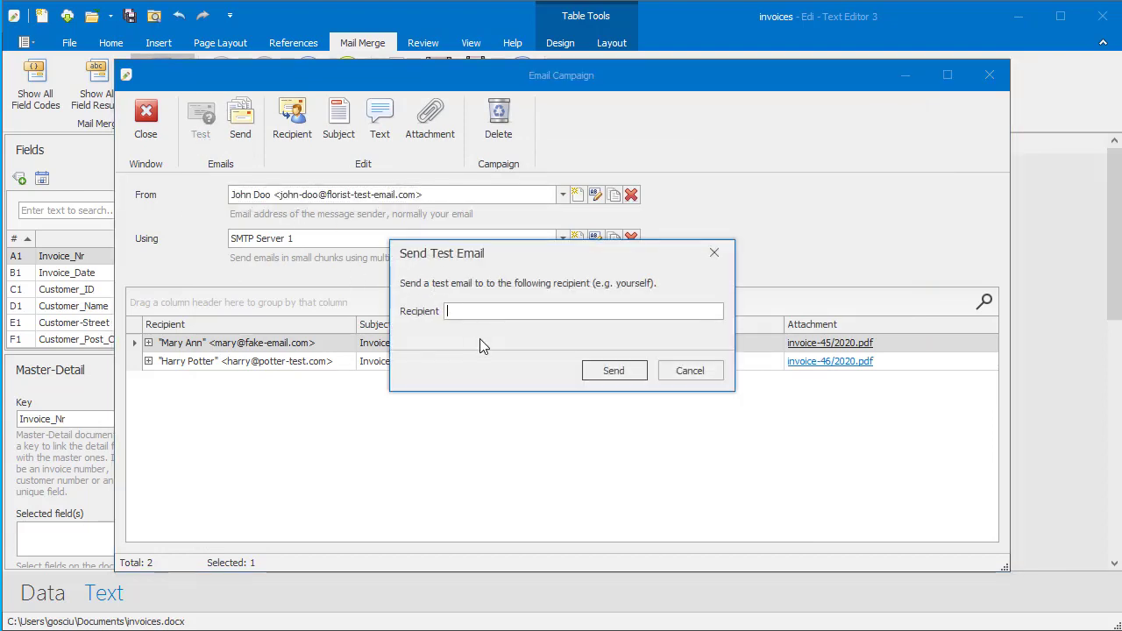
click(715, 368)
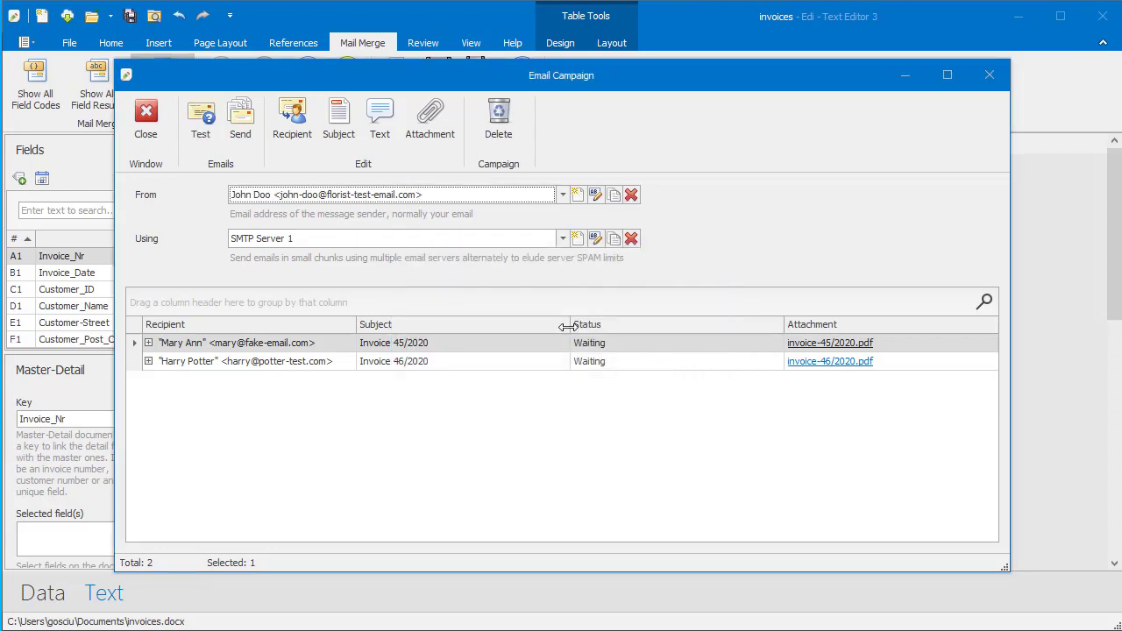
click(244, 123)
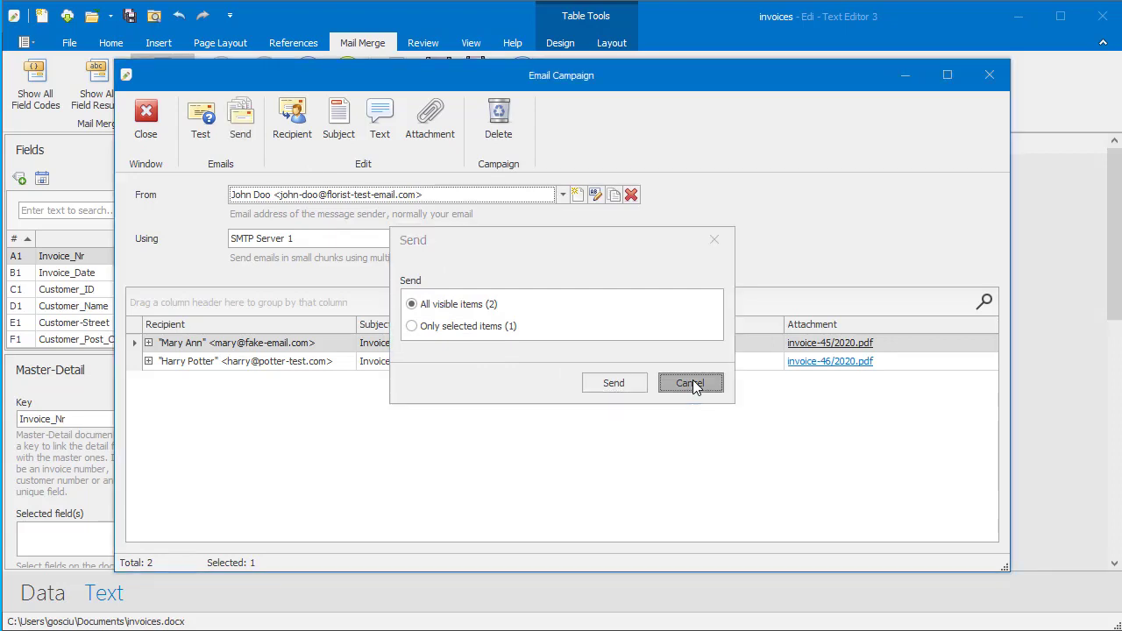
click(692, 387)
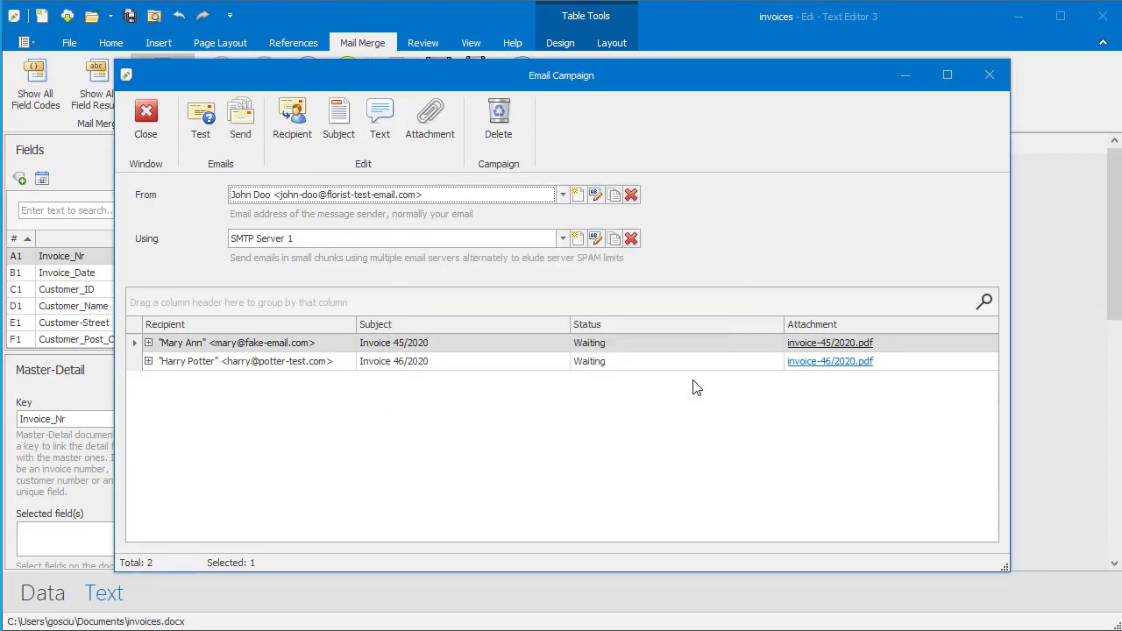
click(145, 119)
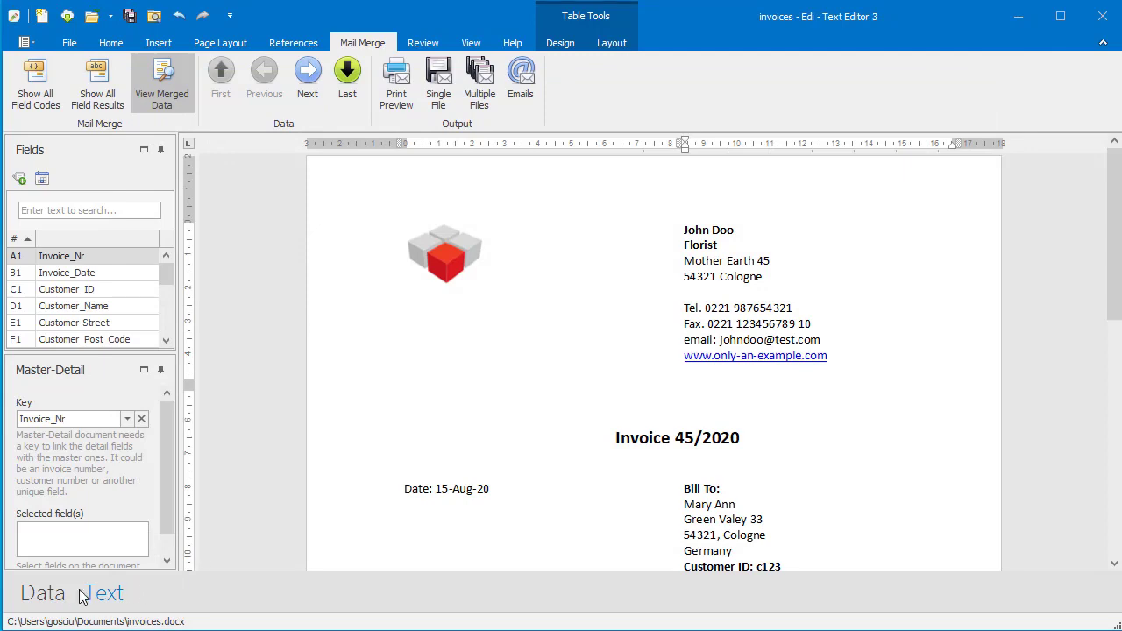
In invoices.xlsx, AutoSum the Brutto column into R11 as =SUM(R2:R10), giving 374.69.
click(56, 596)
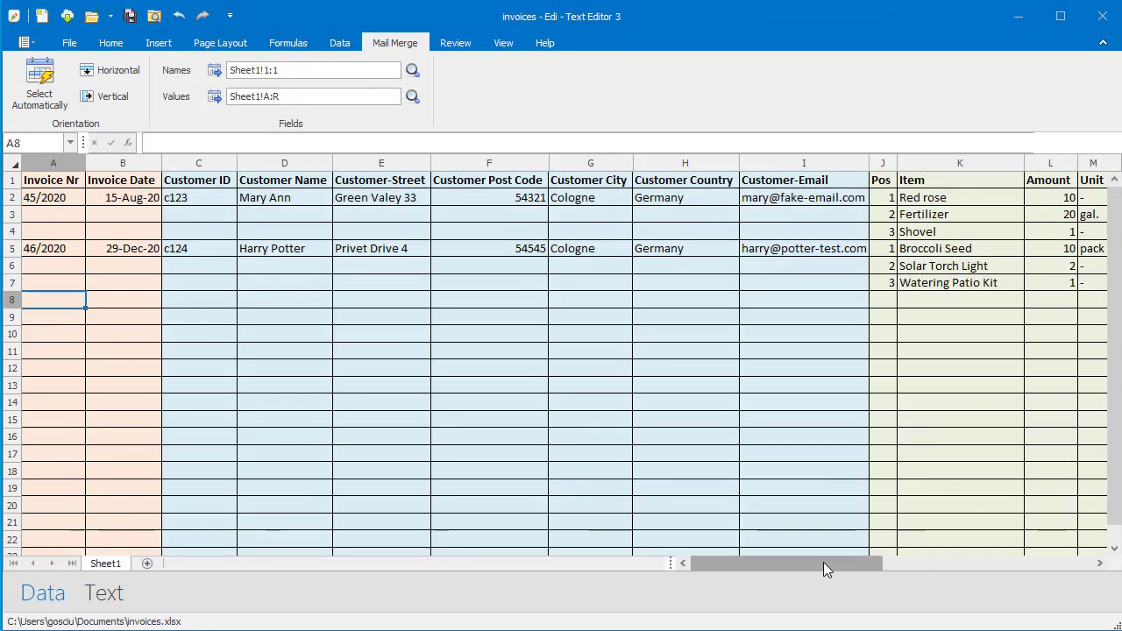
drag(837, 564, 911, 563)
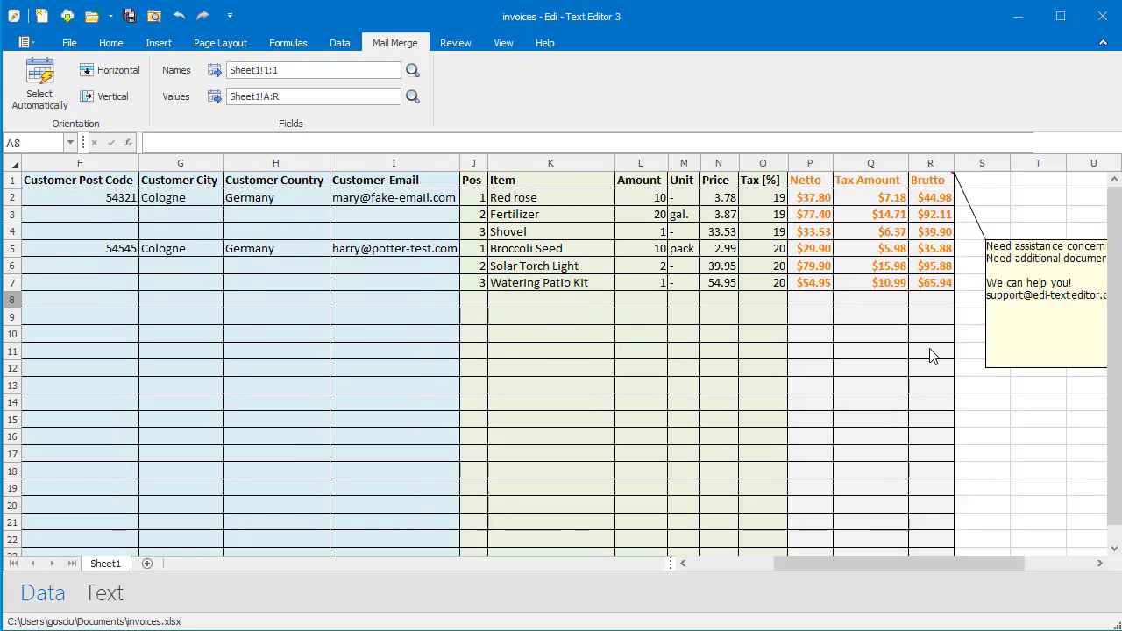
drag(932, 356, 935, 208)
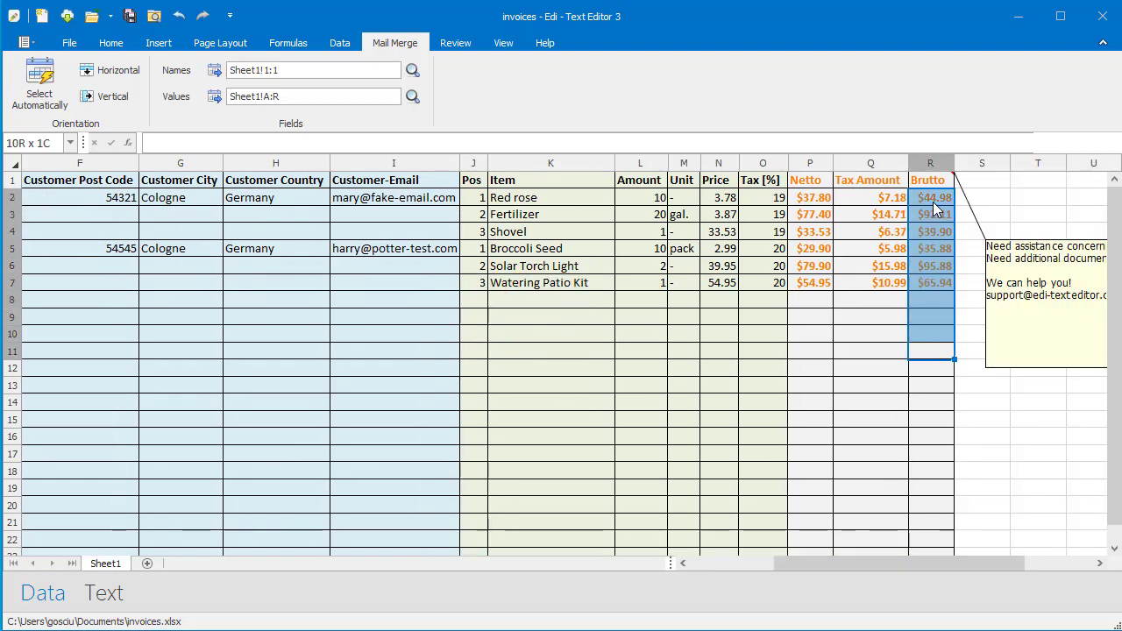
click(110, 43)
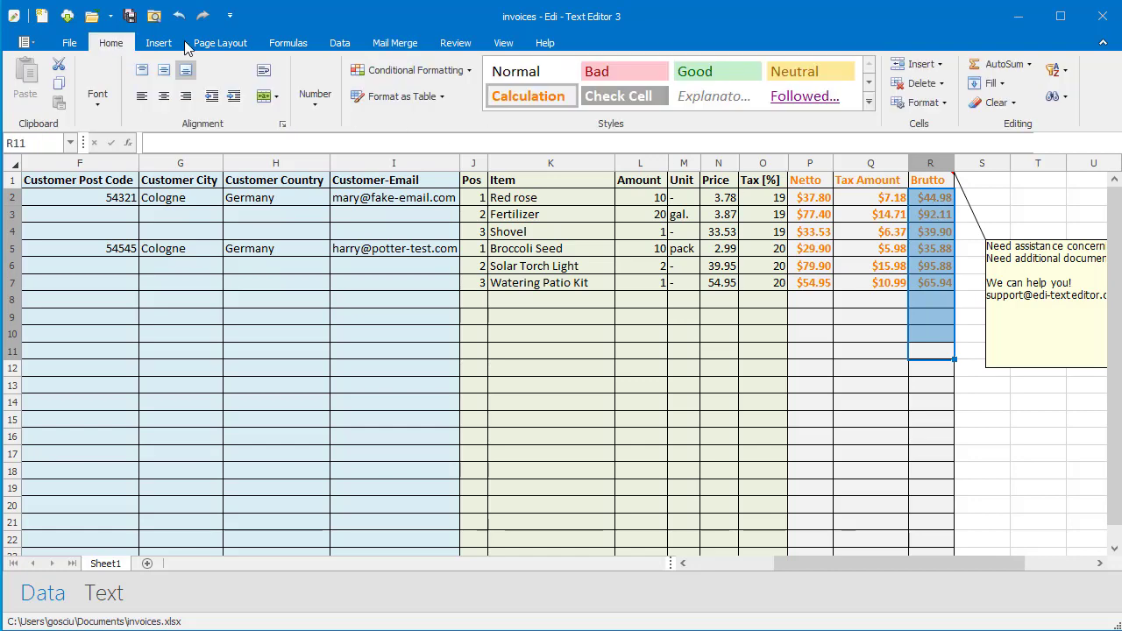
click(1031, 66)
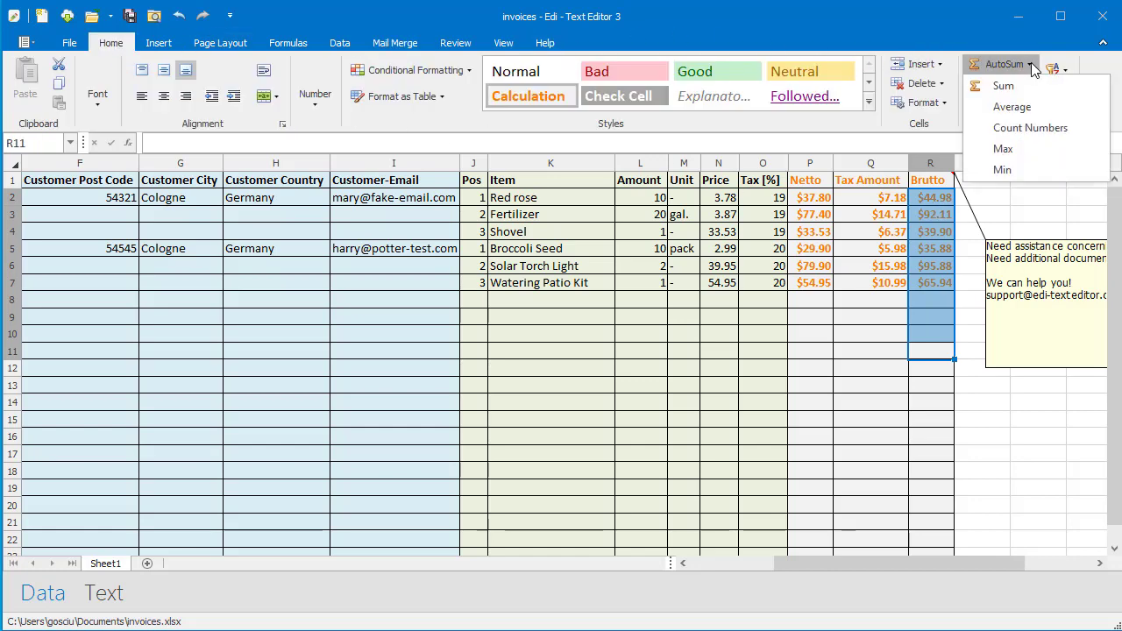
click(1009, 88)
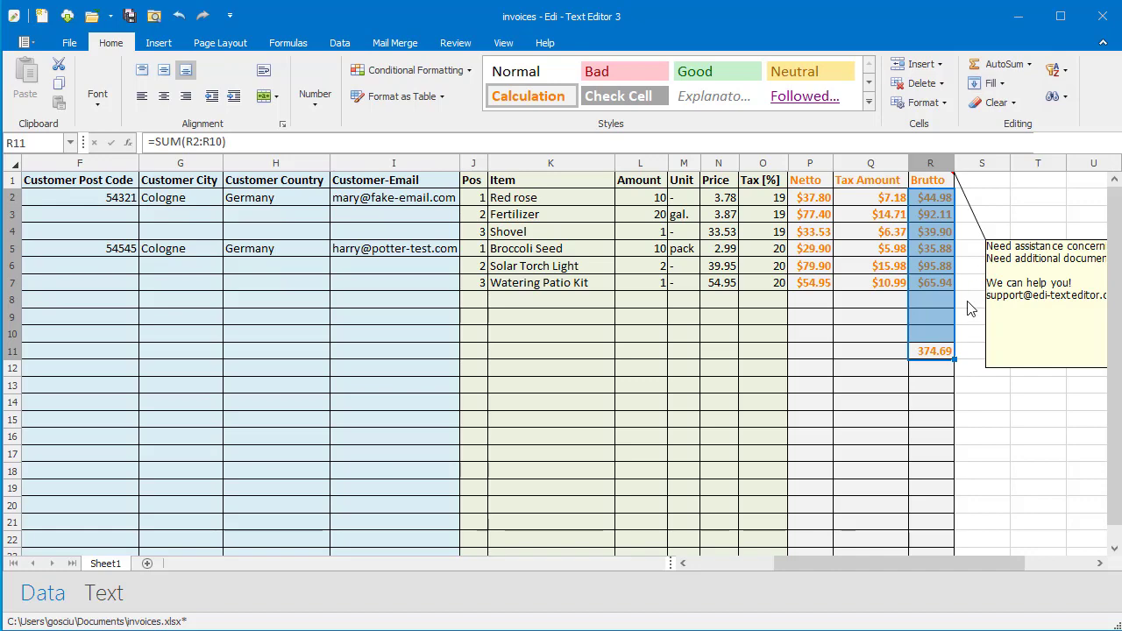
click(936, 360)
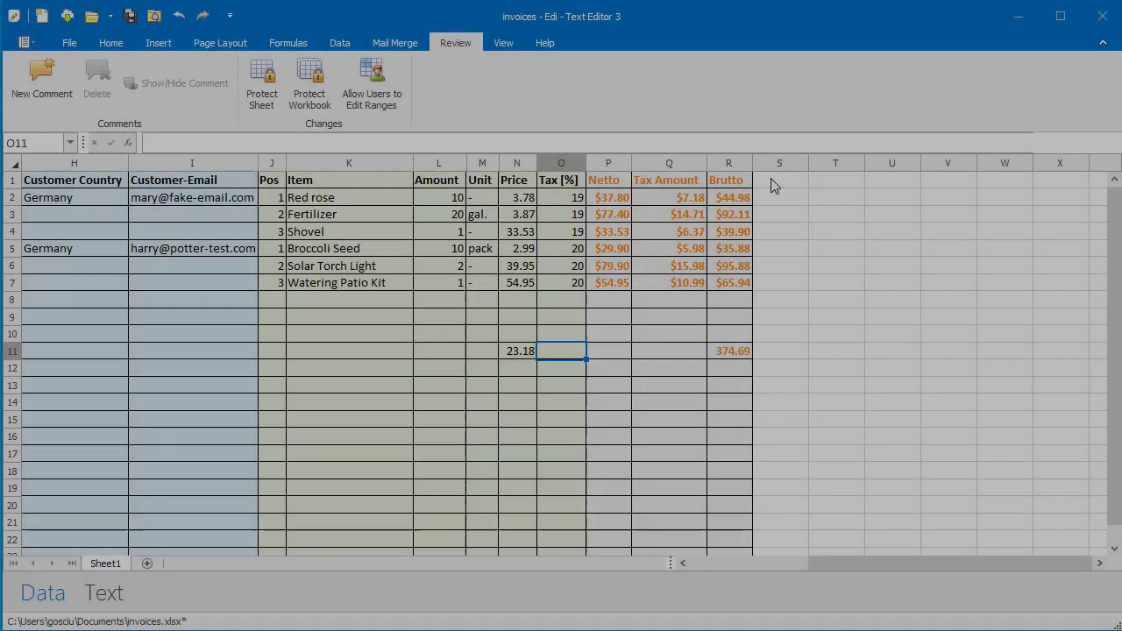
Add a 'password' header in S1, enter each customer's PDF password in S2 and S5, and return to invoices.docx.
click(774, 182)
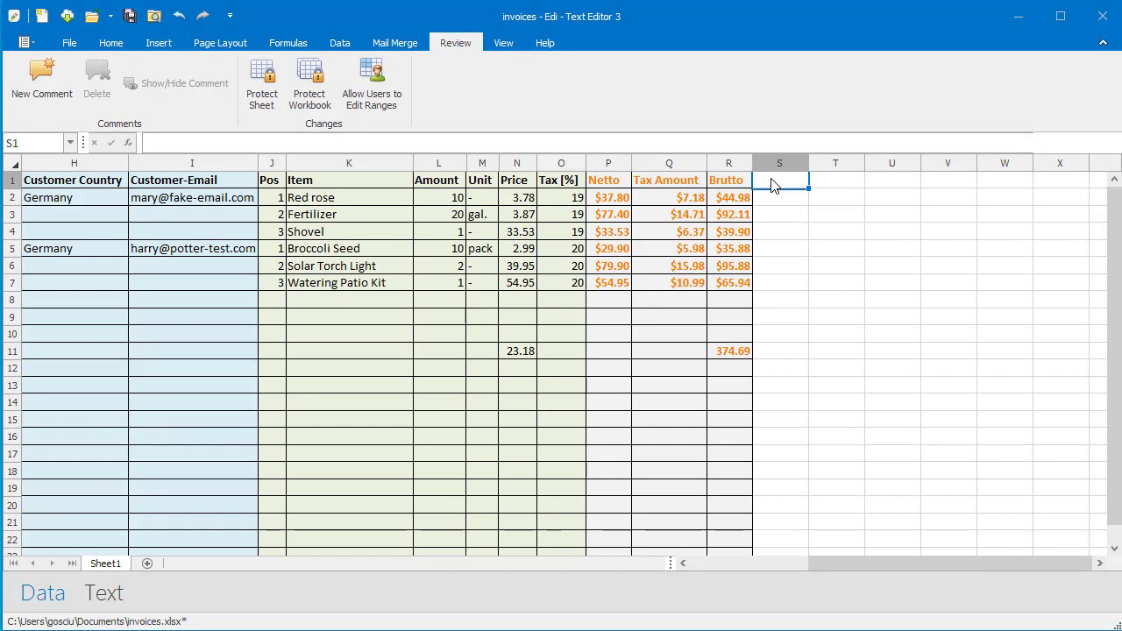
text(password)
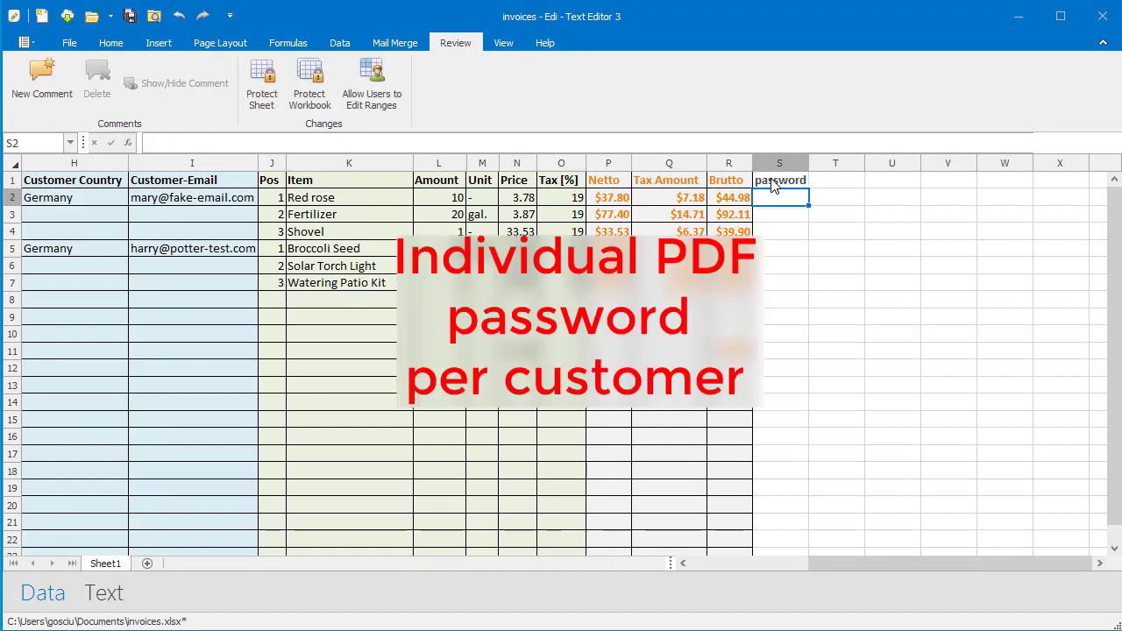
click(775, 207)
text(abc)
key(Return)
key(Down)
key(Down)
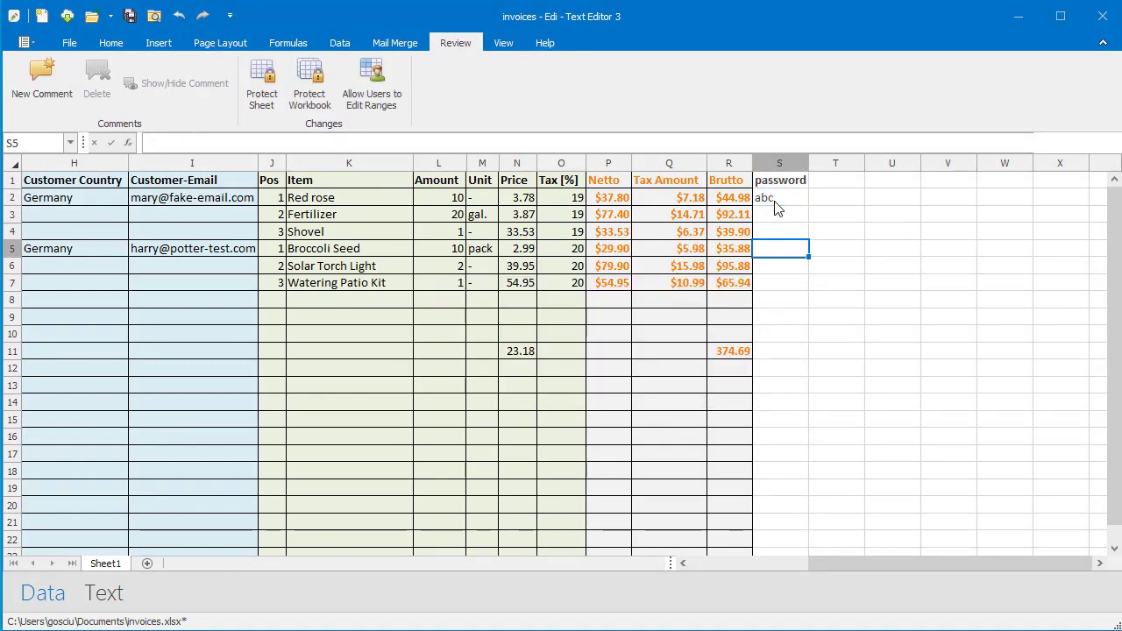
text(def)
key(Return)
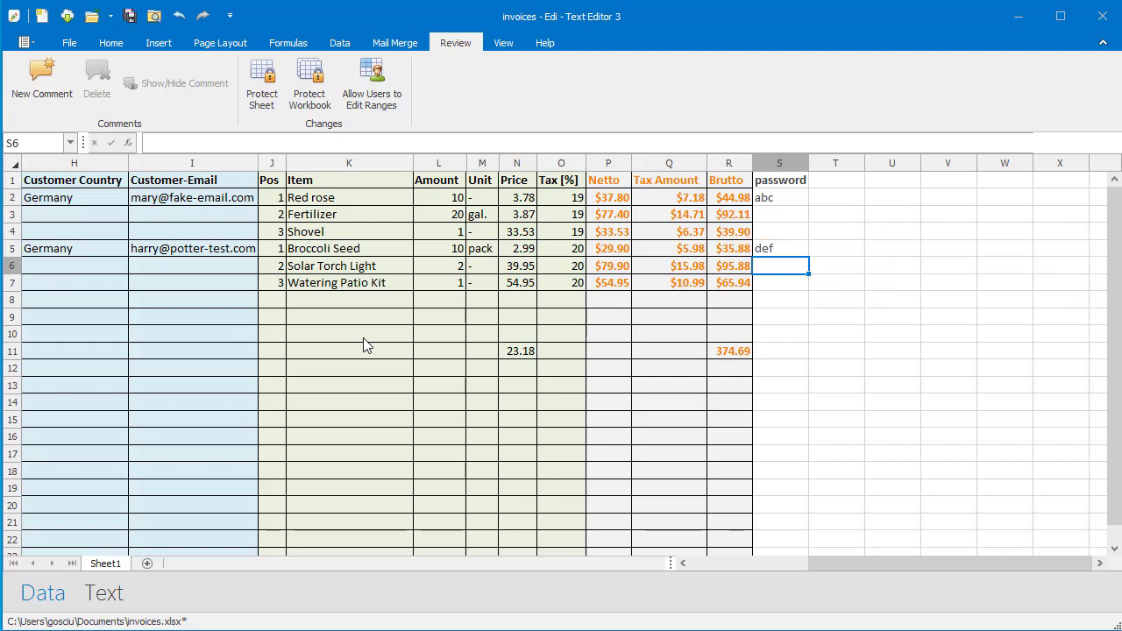
click(106, 594)
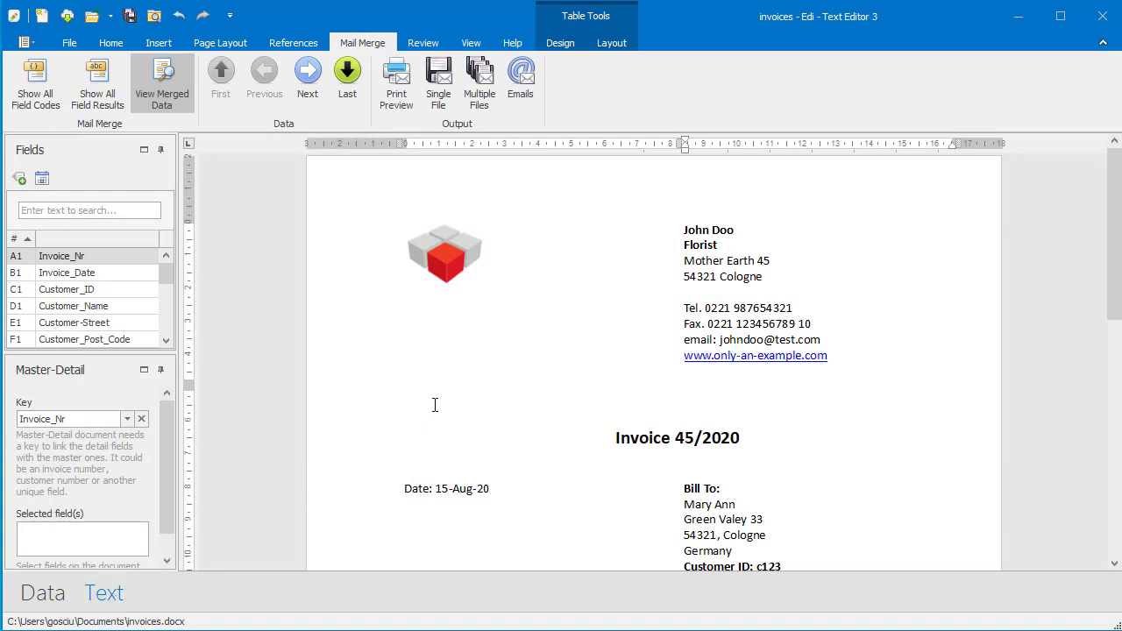
Export each invoice as a separate PDF protected by the {password} field, overwriting existing files.
click(480, 83)
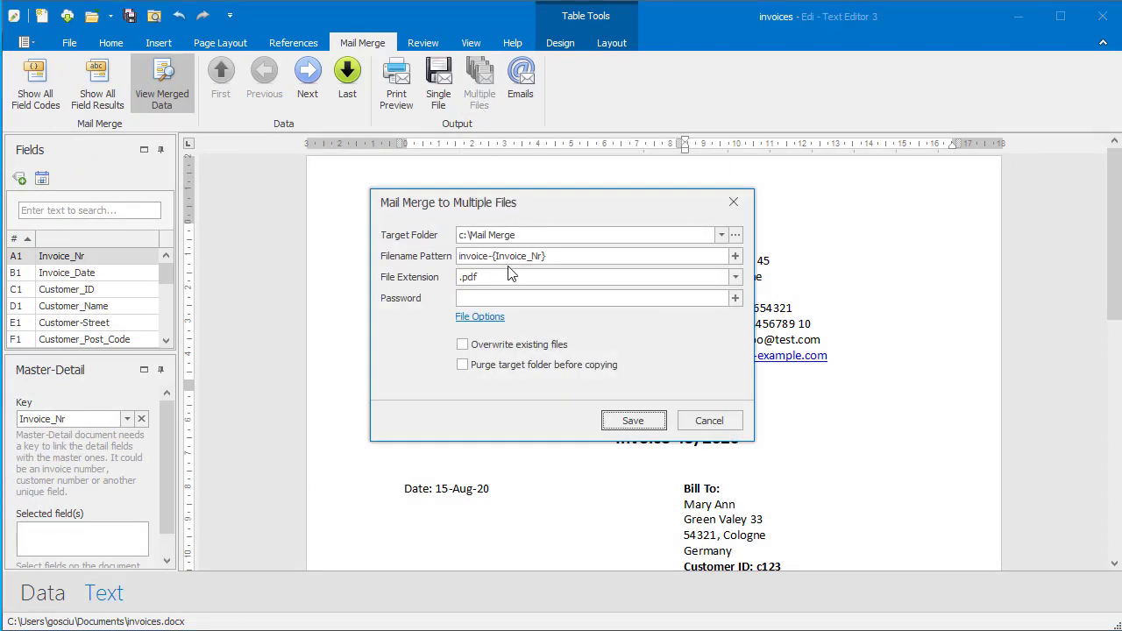
click(735, 298)
scroll(614, 385, down, 2)
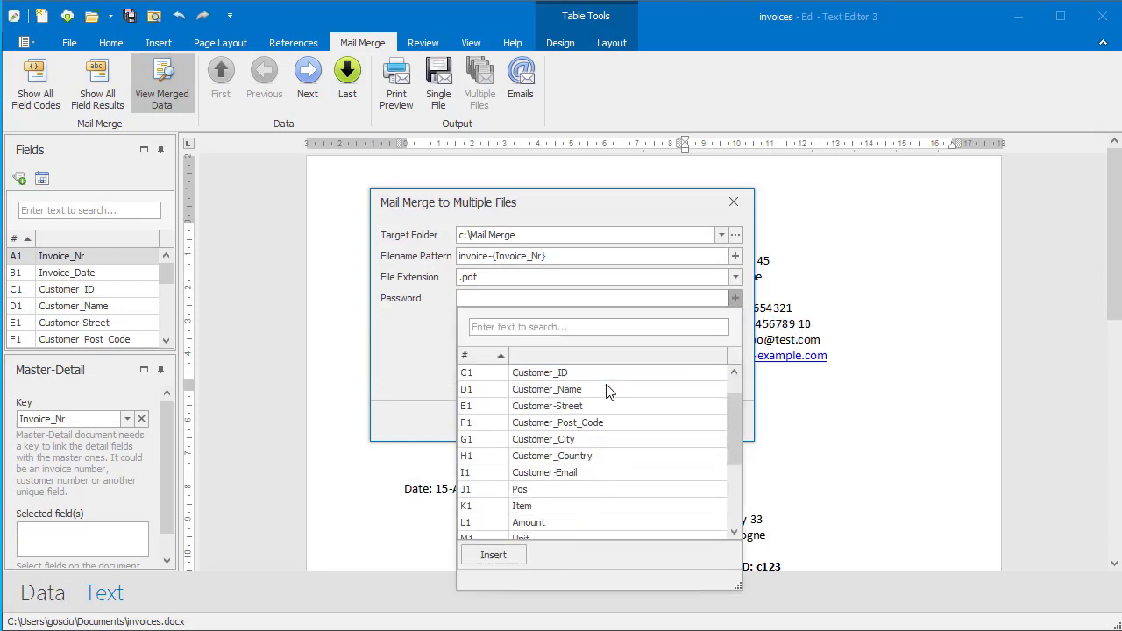
scroll(611, 392, down, 2)
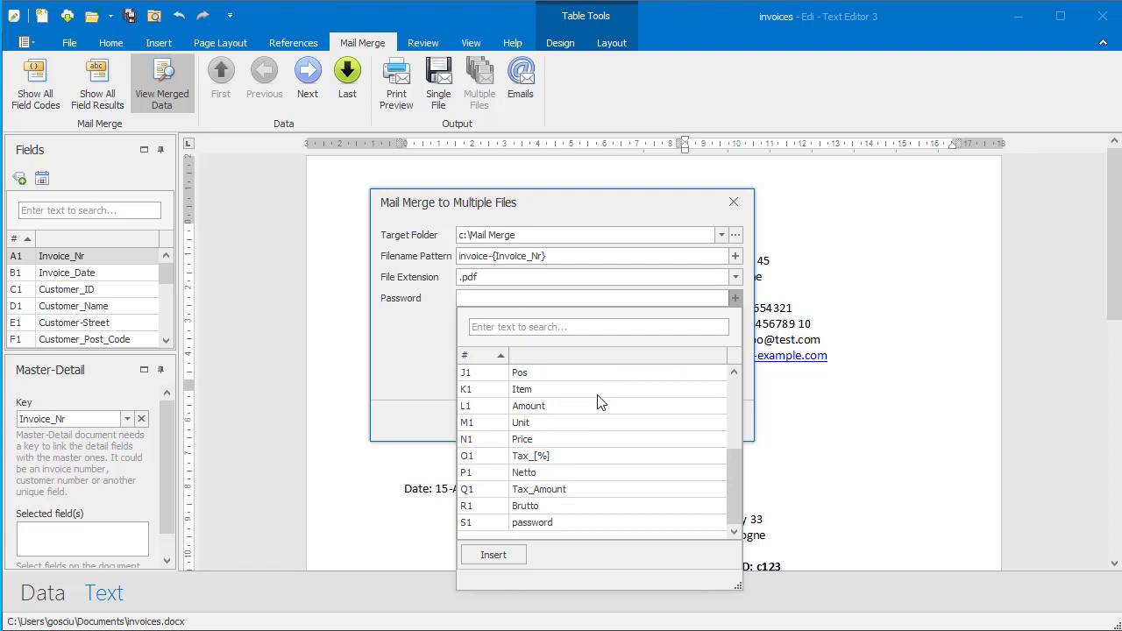
click(546, 523)
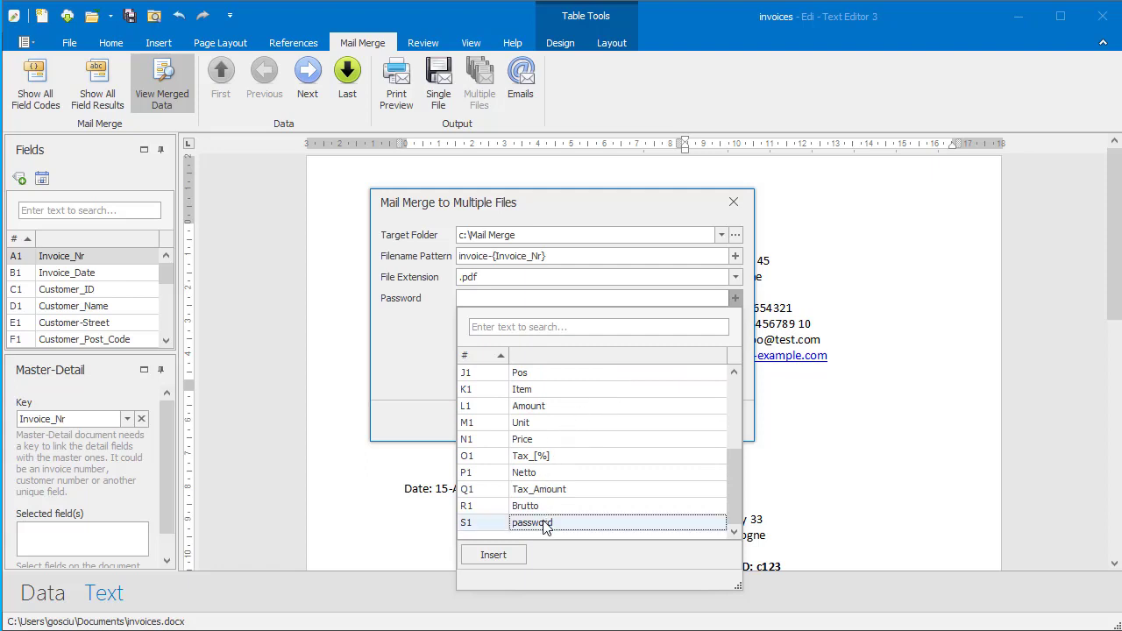
click(503, 555)
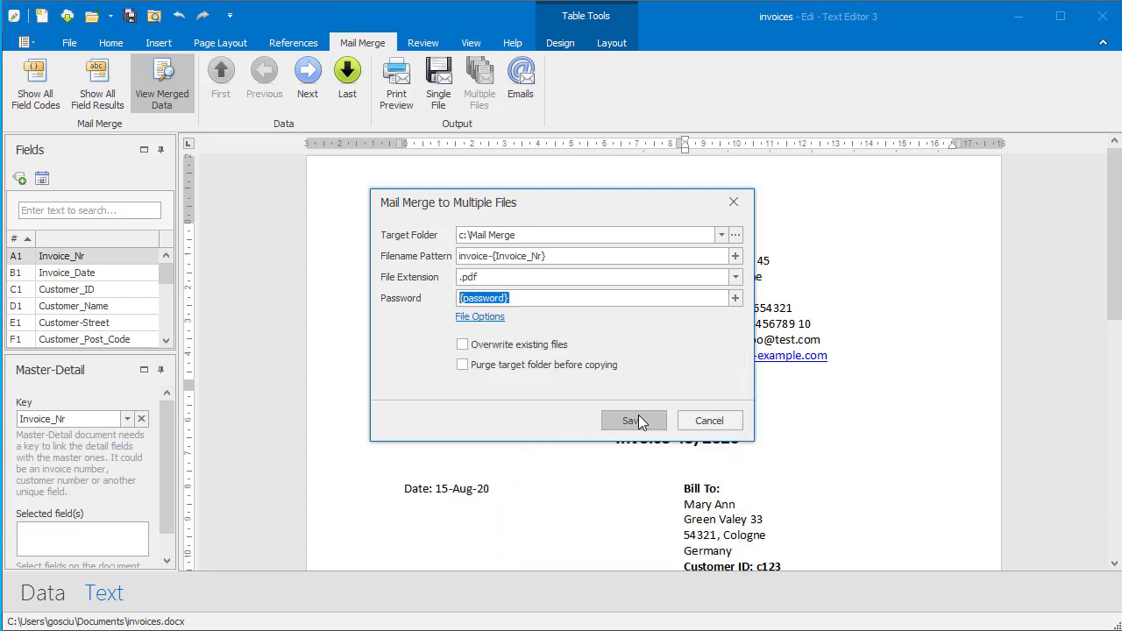
click(527, 344)
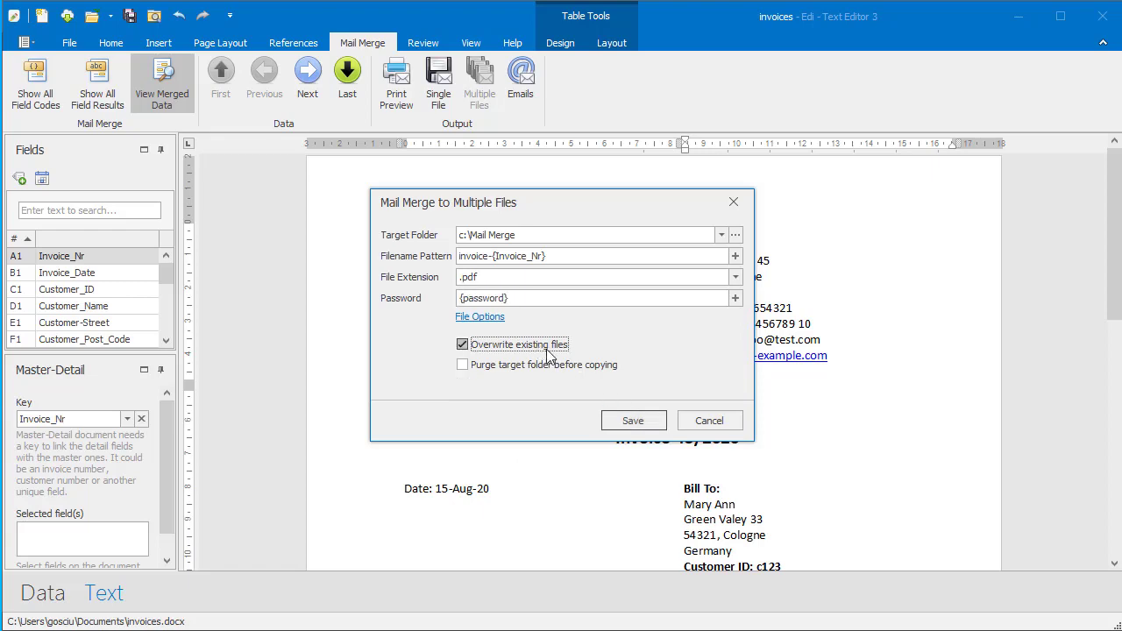
click(633, 422)
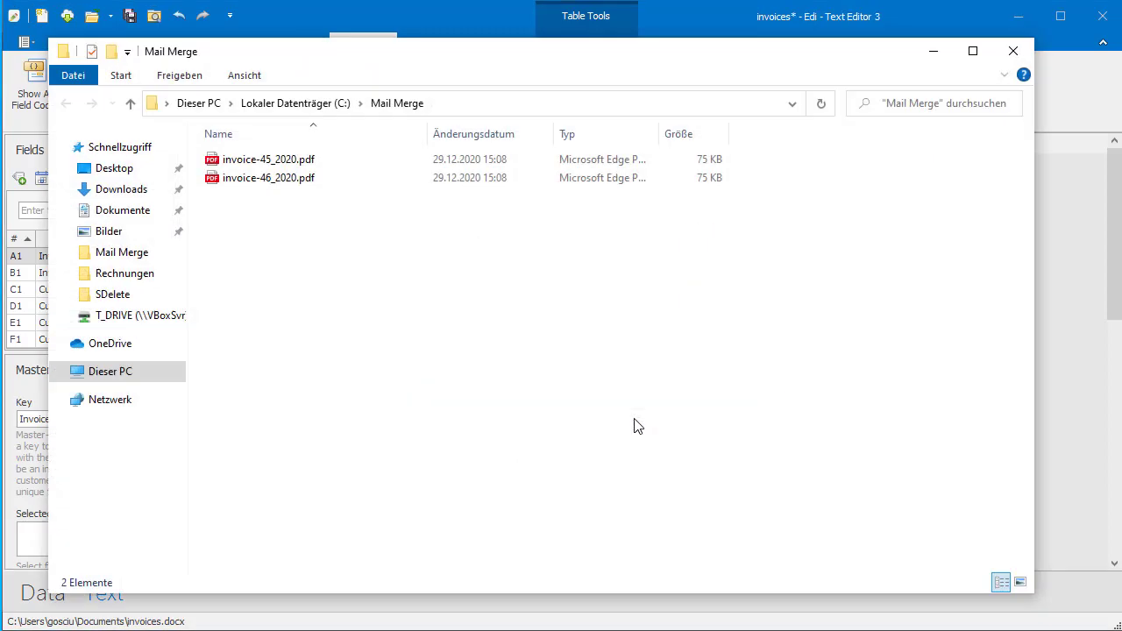
Open invoice-46_2020.pdf from c:\Mail Merge, which brings up a password prompt.
click(211, 181)
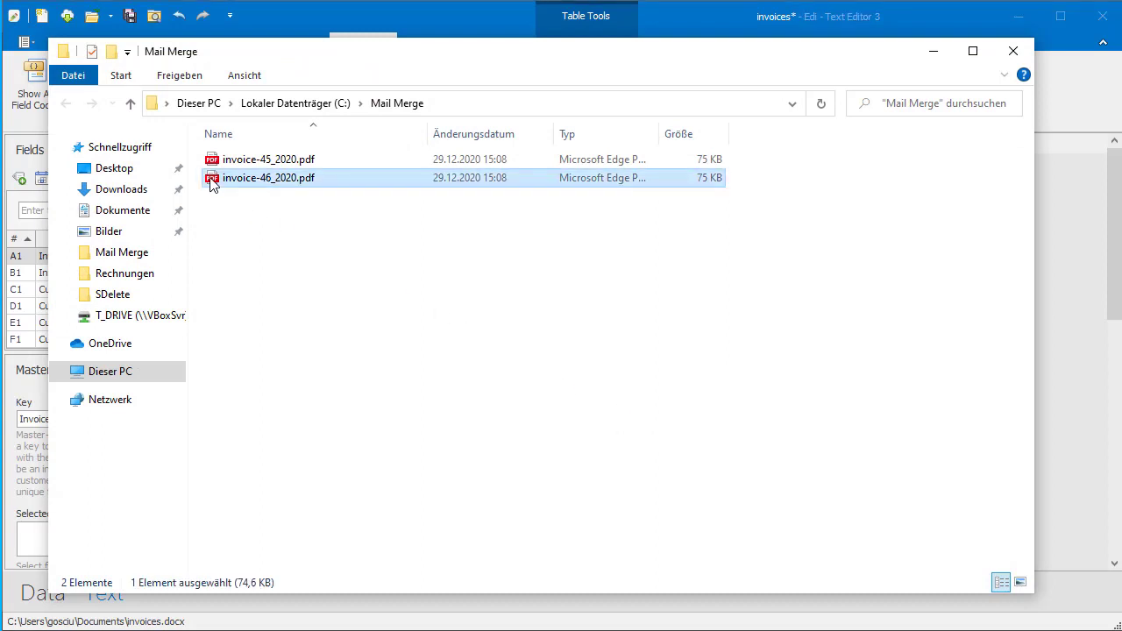
double_click(211, 178)
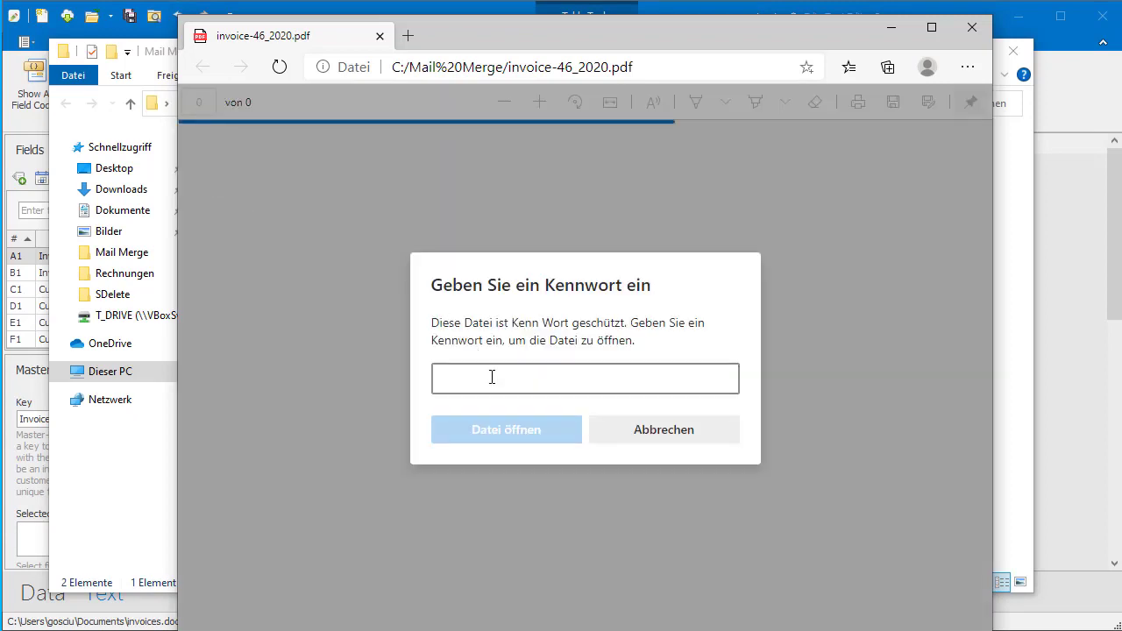
Unlock invoice-46_2020.pdf with the customer's password and review its three items totalling $197.70.
text(def)
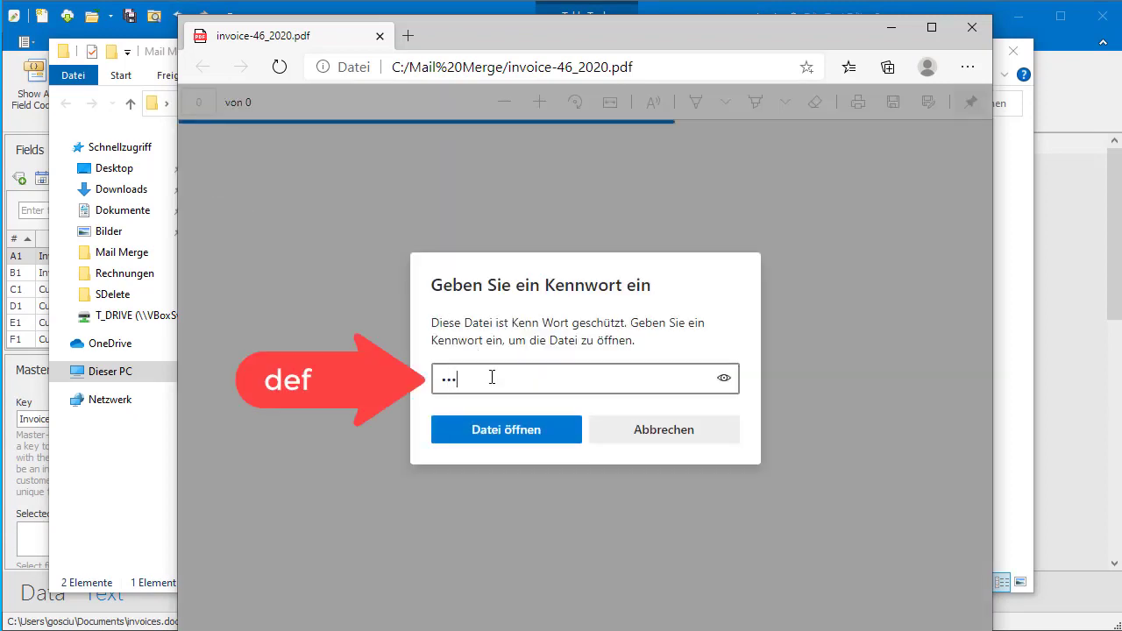
click(512, 434)
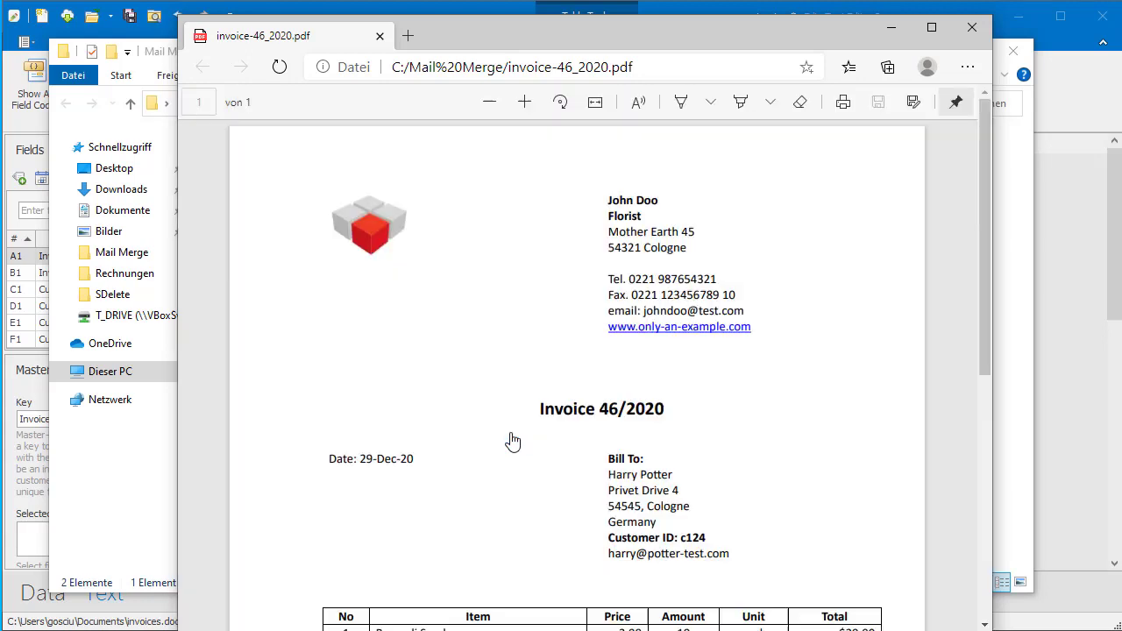
scroll(513, 440, down, 5)
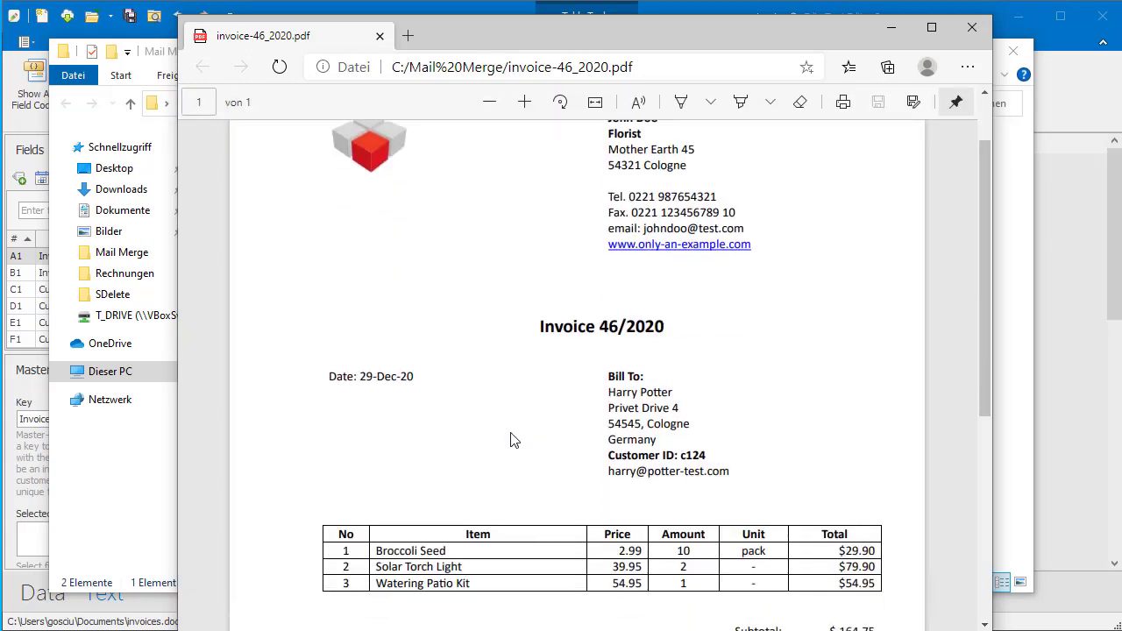
scroll(514, 441, down, 1)
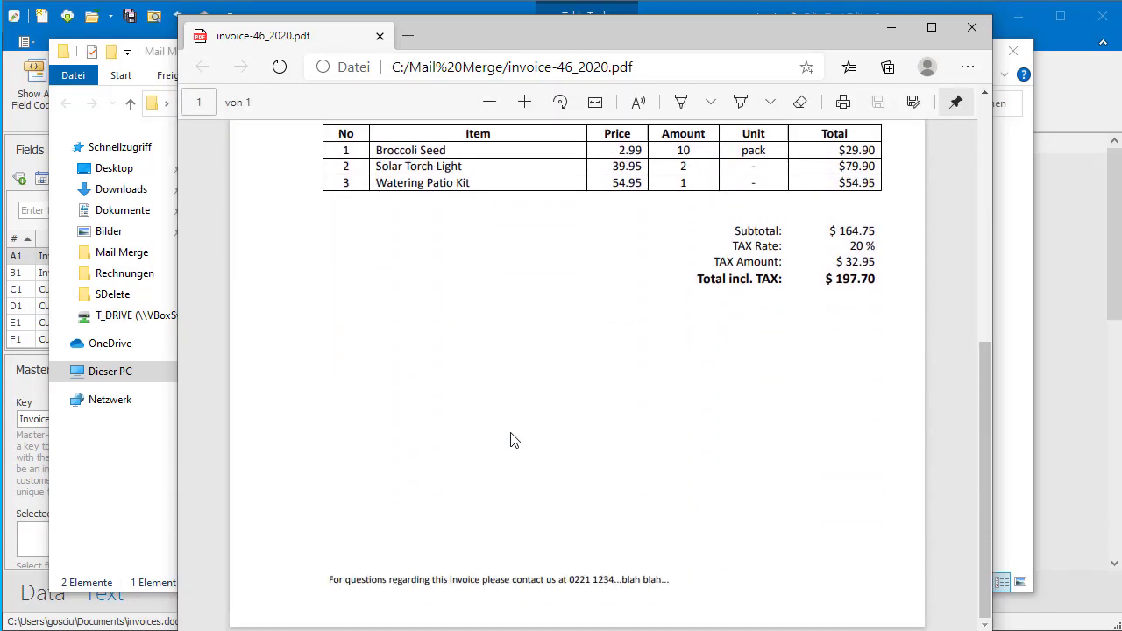